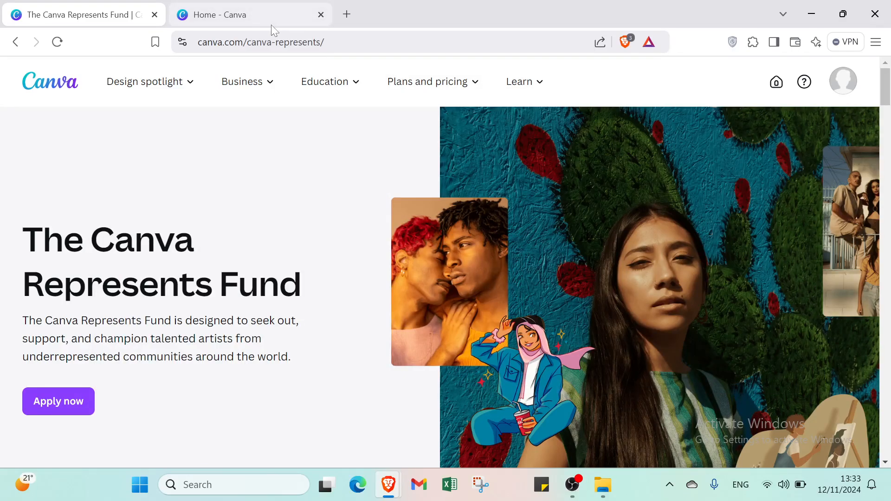
Look over the Canva Represents Fund page, including its artist application section, and switch to the Canva home page.
mouse_move(427, 81)
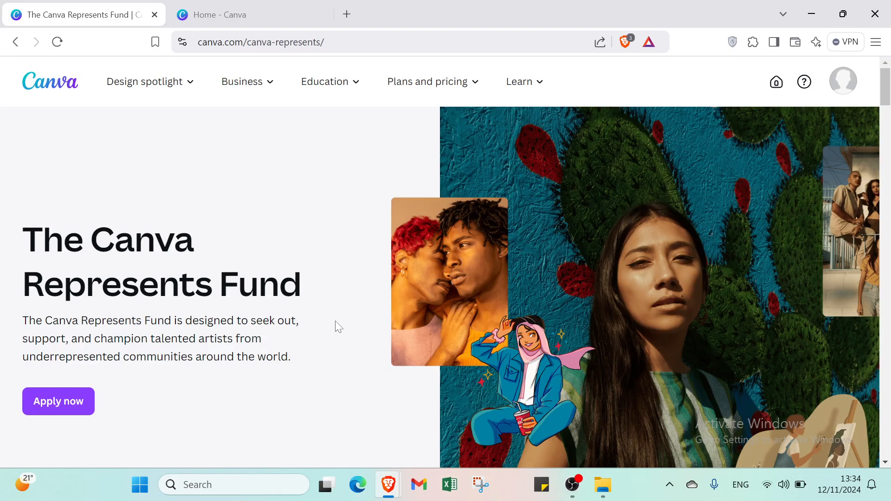
scroll(344, 330, "down", 5)
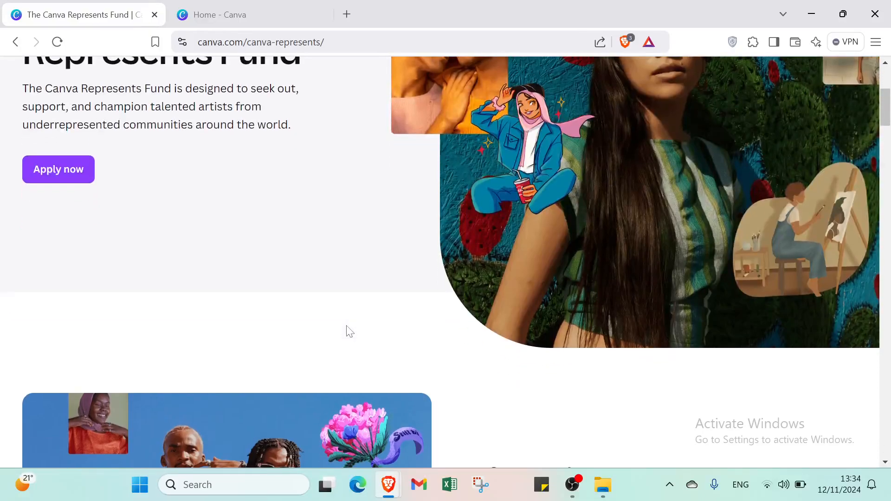
scroll(350, 331, "up", 1)
scroll(348, 330, "down", 3)
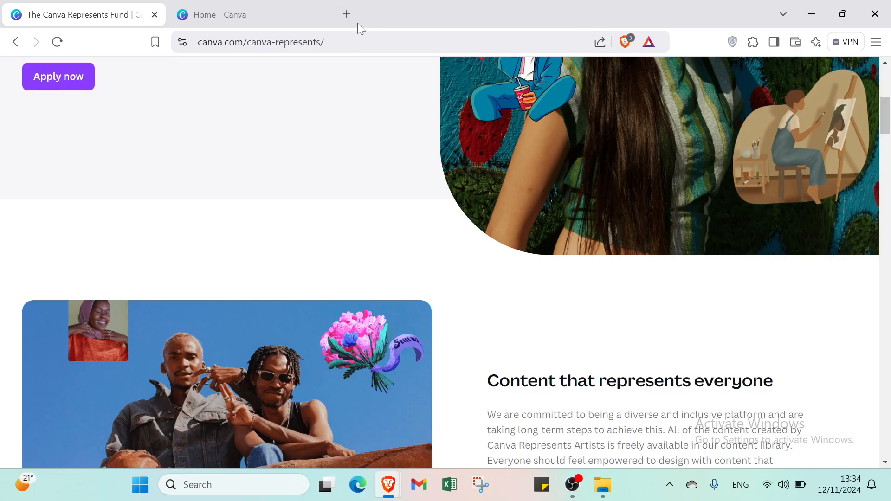
scroll(354, 94, "down", 4)
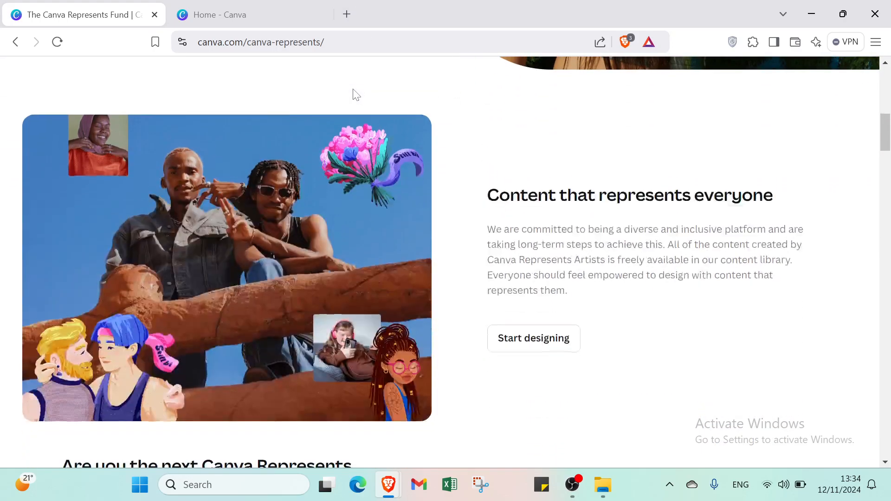
scroll(356, 94, "down", 5)
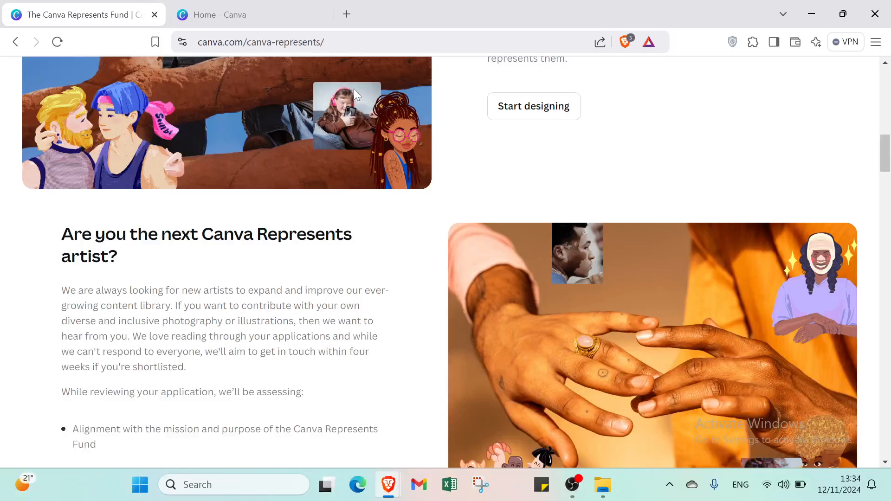
scroll(354, 91, "up", 10)
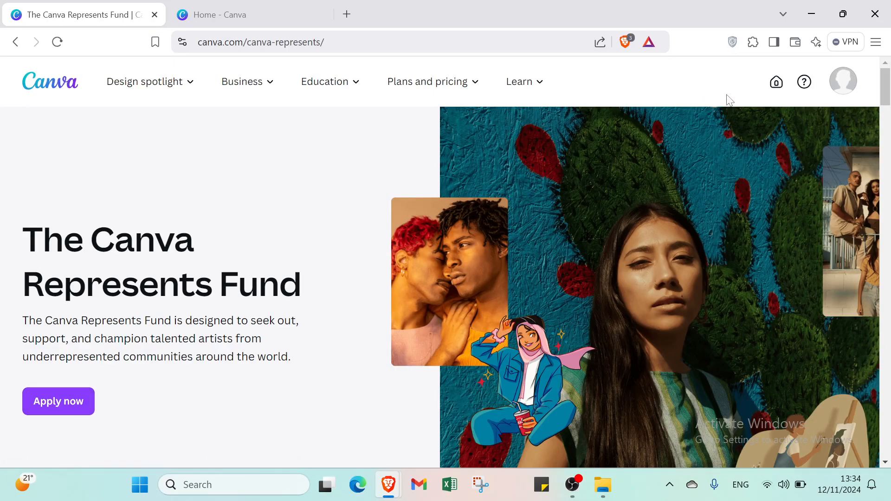
left_click(838, 83)
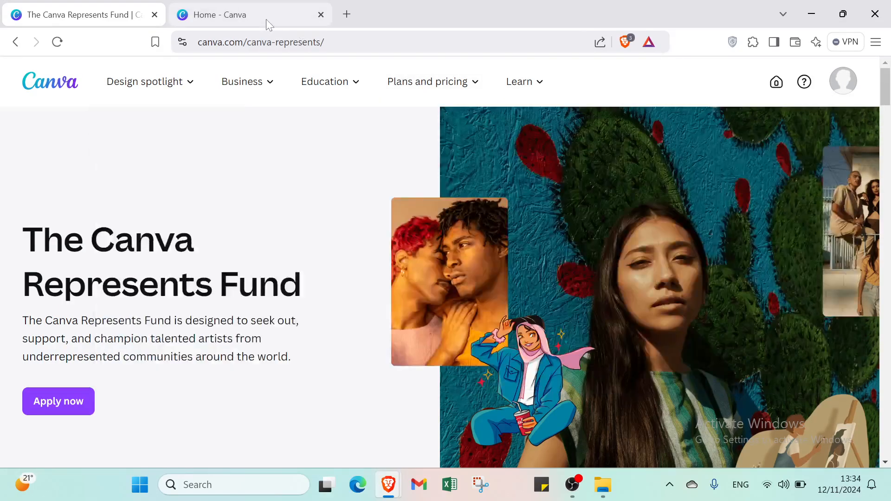
left_click(266, 19)
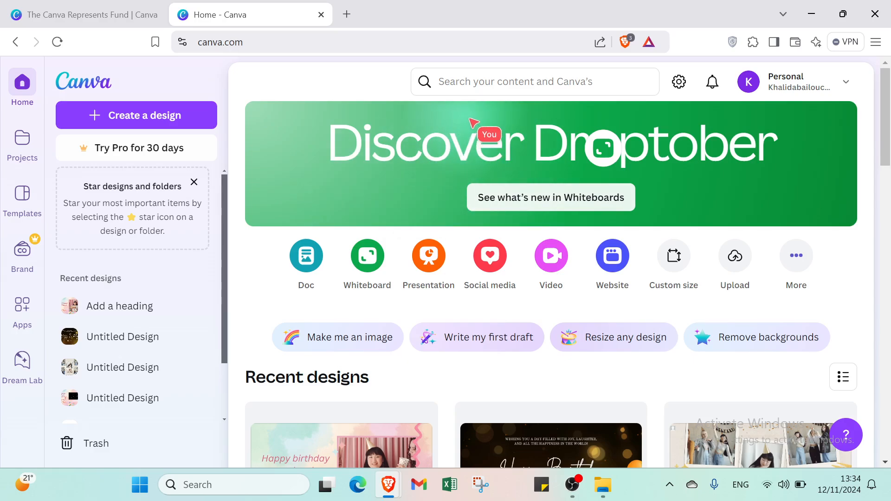
left_click(502, 82)
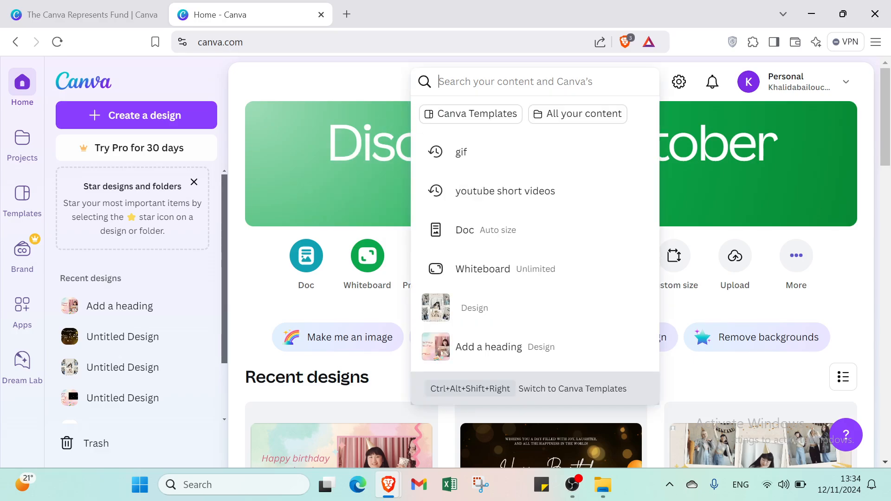
type("vid")
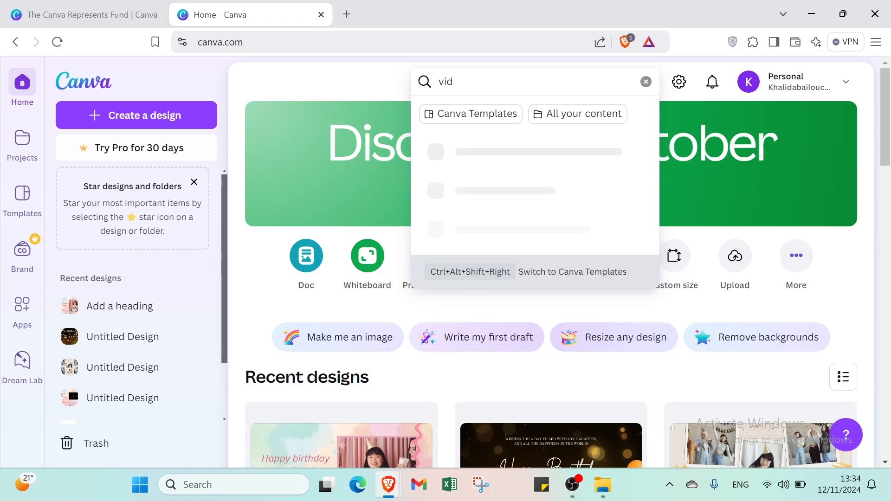
type("eo")
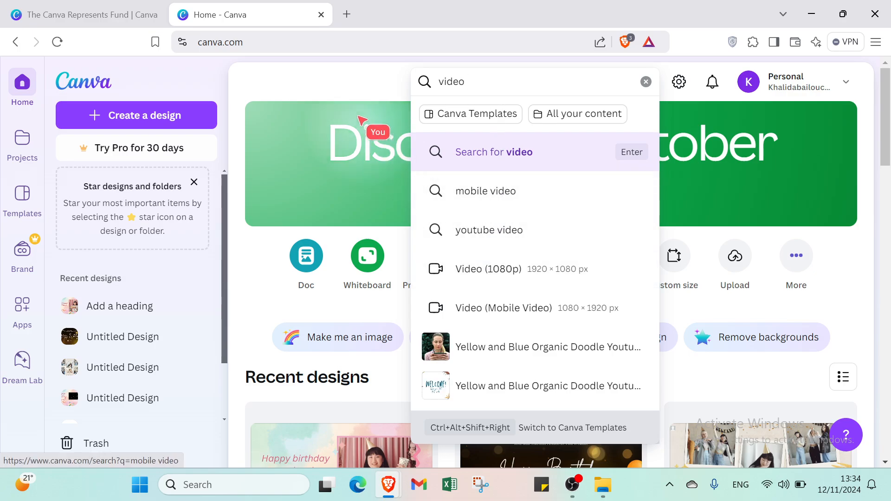
left_click(340, 78)
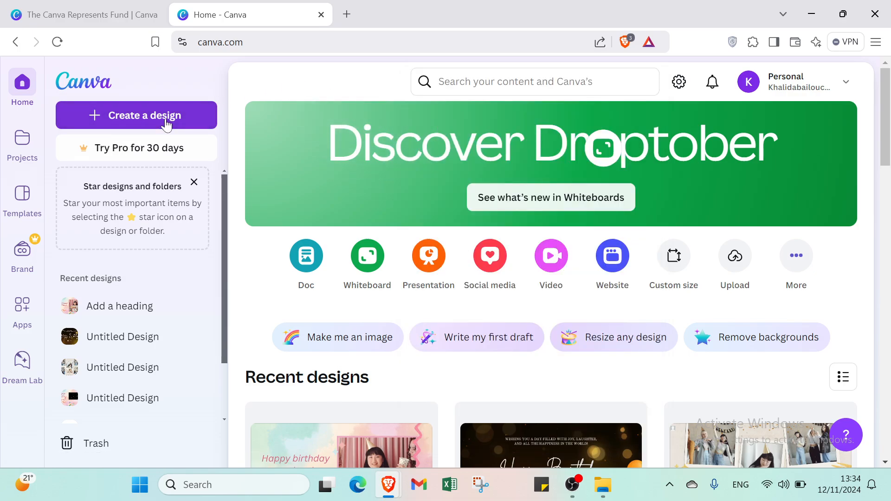
Look through the additional design types offered for creating a new design, from popular formats to photos and videos, and close the list.
left_click(166, 123)
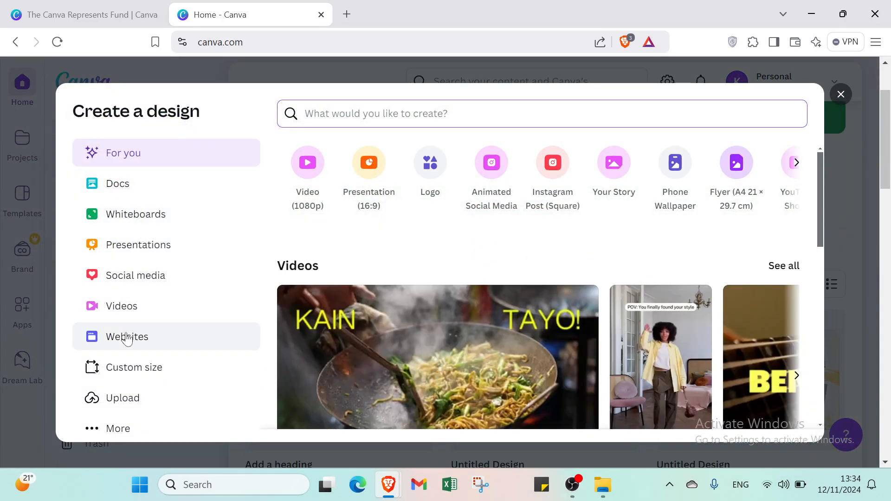
left_click(121, 429)
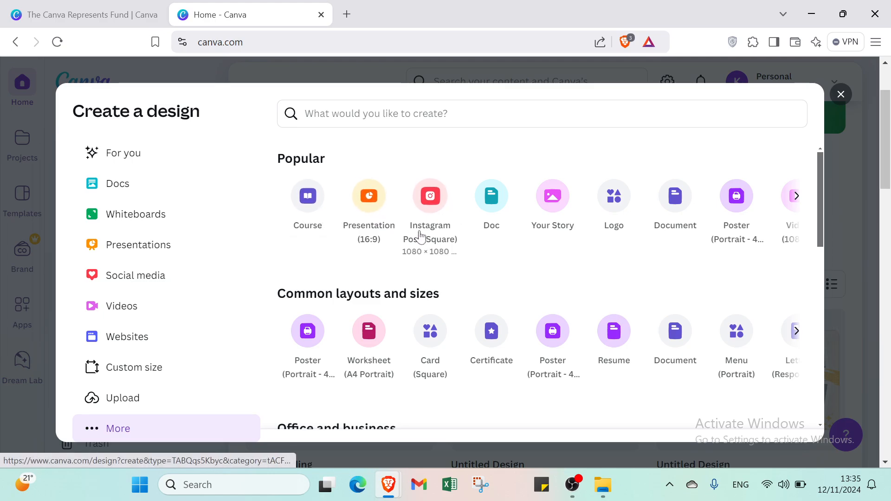
scroll(621, 225, "down", 10)
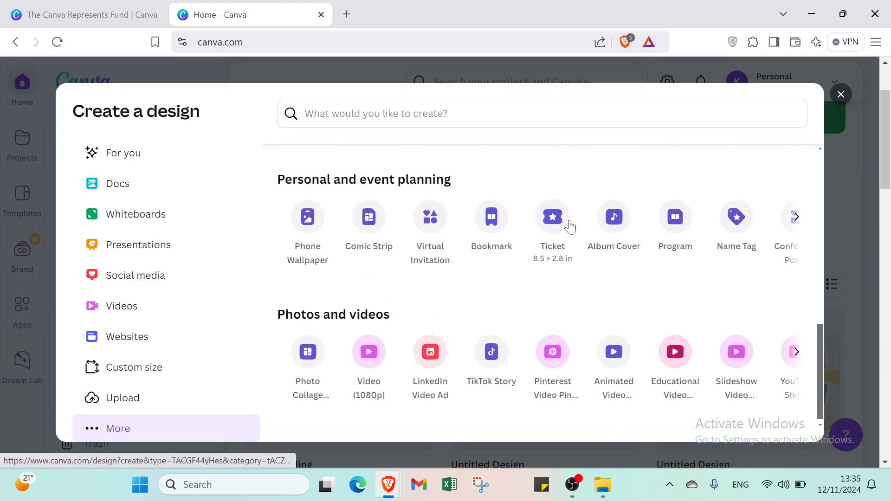
scroll(571, 226, "up", 5)
scroll(571, 225, "up", 4)
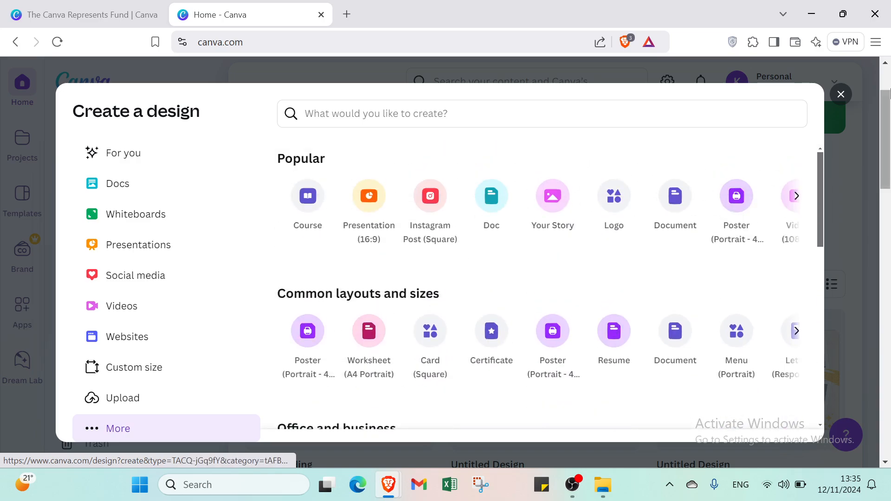
left_click(842, 94)
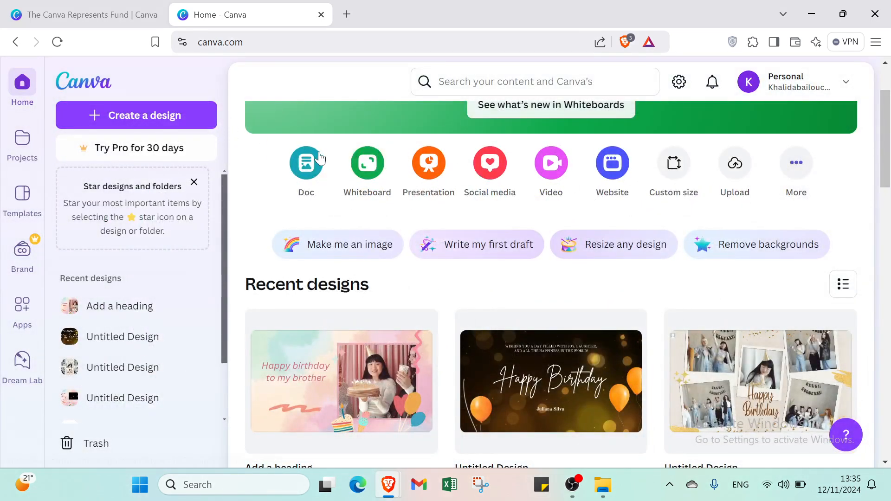
Create a new blank video design from the home page.
left_click(548, 168)
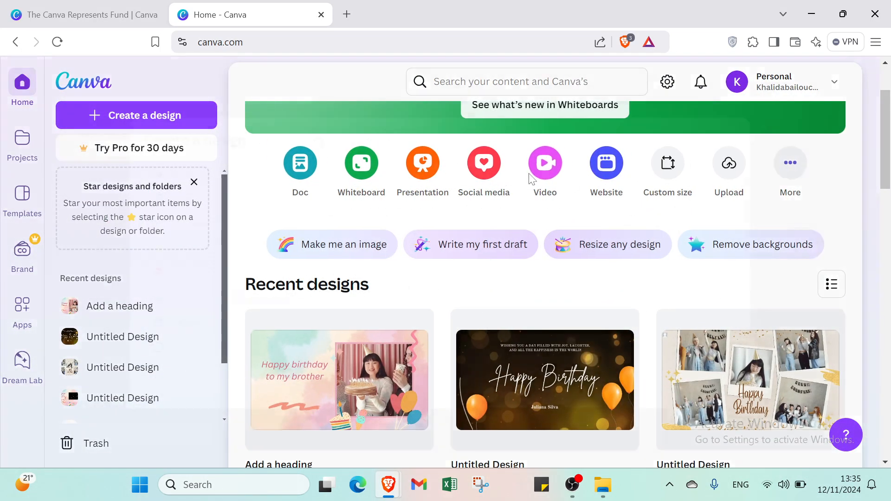
left_click(312, 177)
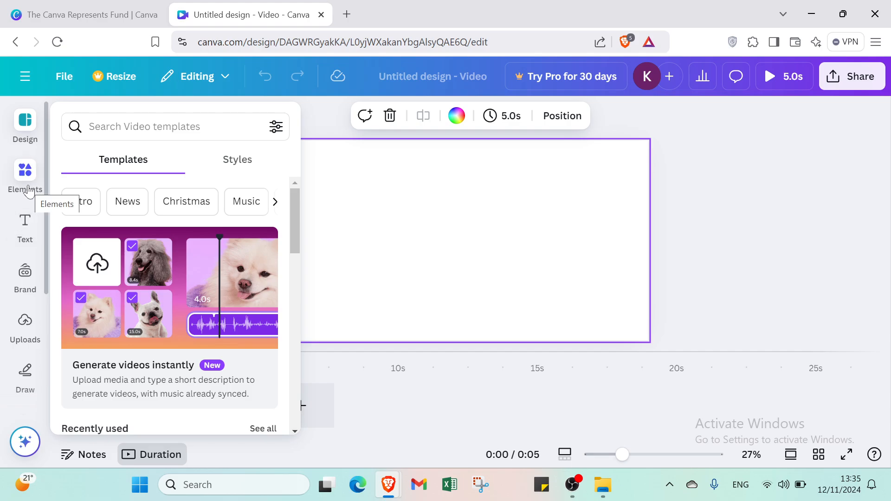
Find templates for "video birthday" and apply the Pink Orange Yellow Colorful Pastel Fun Happy Birthday Video template to the blank page.
left_click(27, 134)
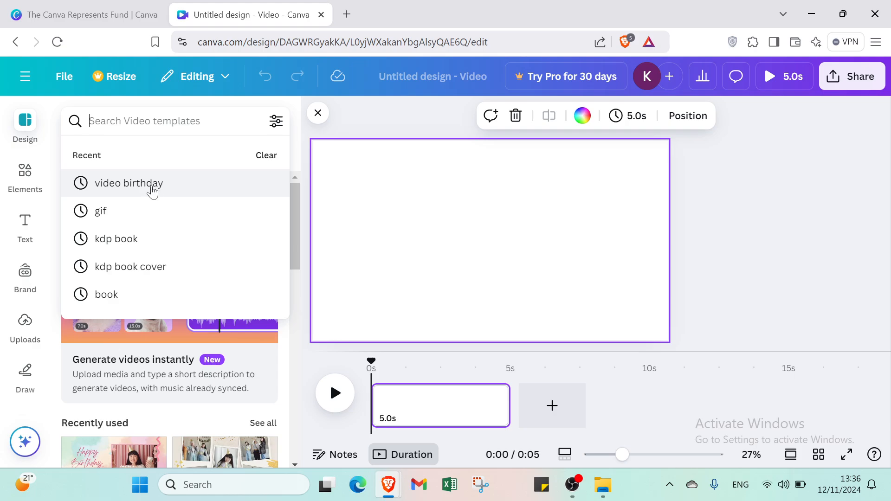
left_click(153, 186)
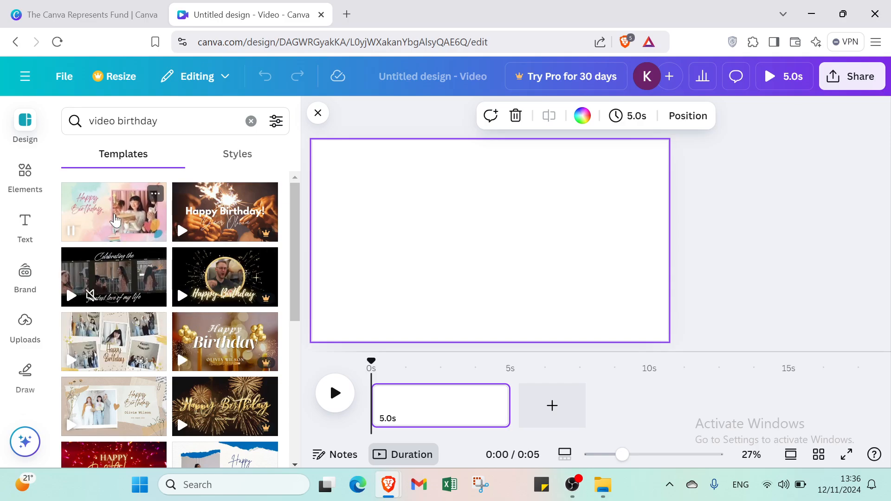
left_click(115, 217)
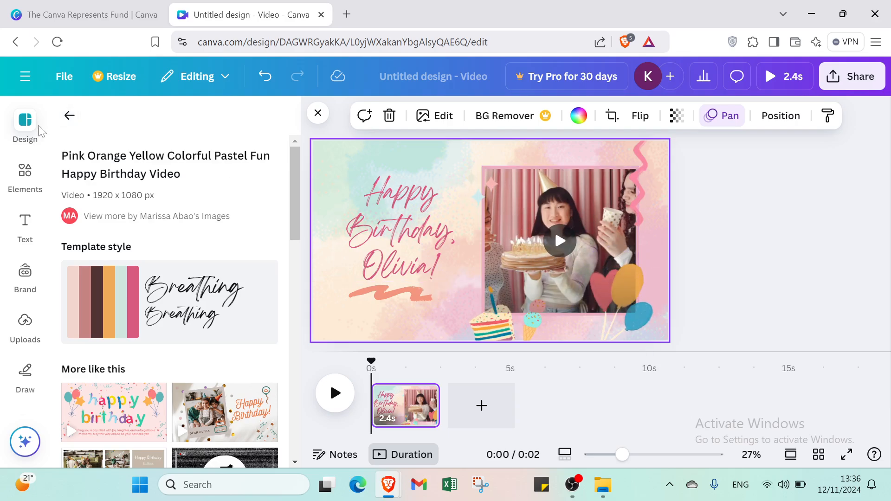
left_click(66, 113)
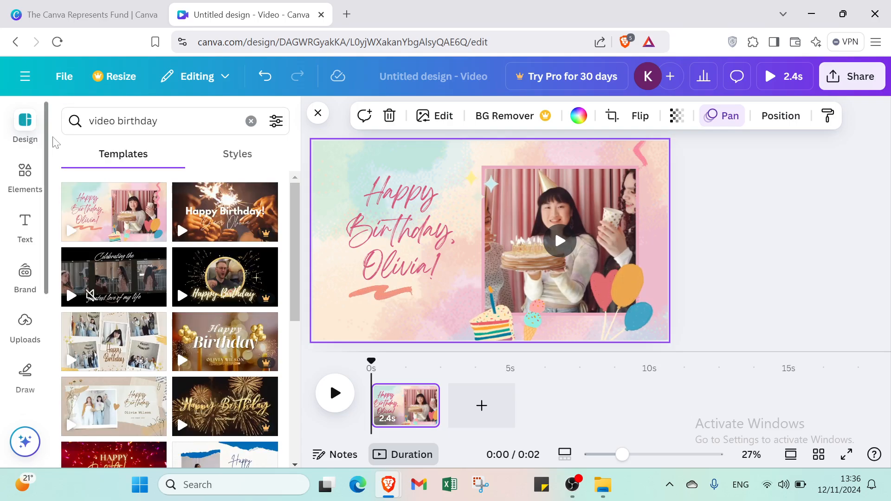
Look through the editor's available elements, text styles, upload options and birthday templates for the video.
left_click(24, 195)
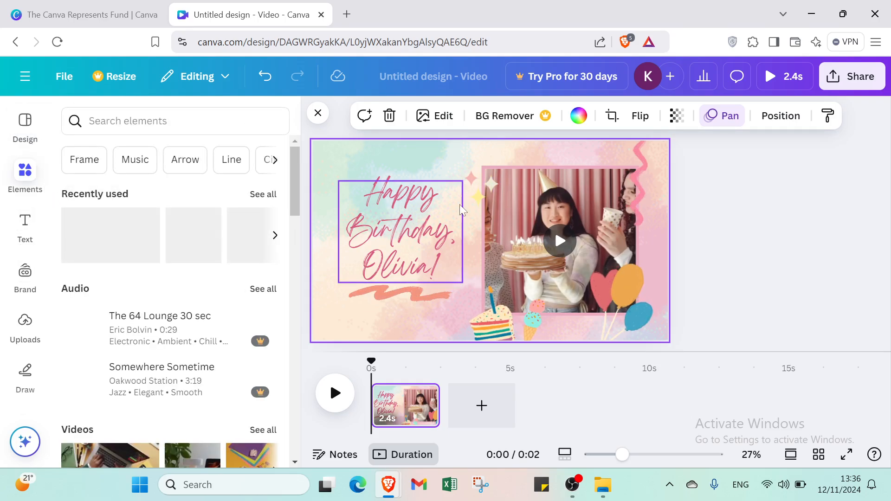
left_click(423, 220)
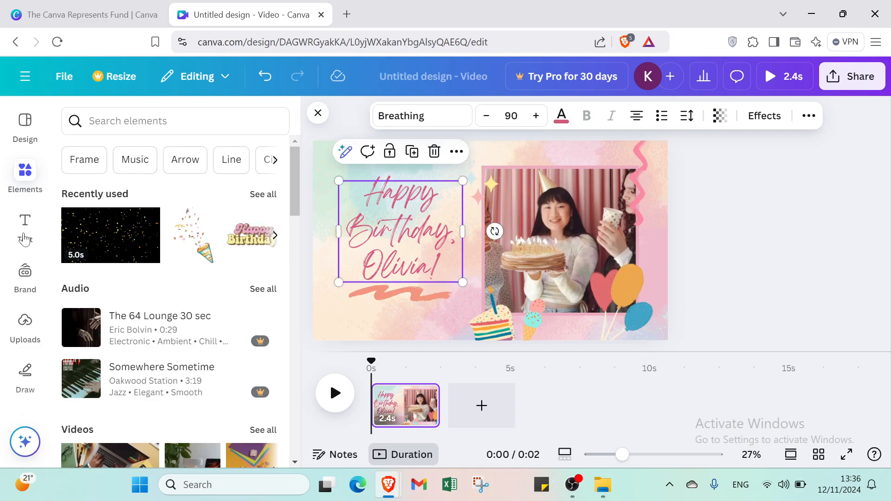
left_click(23, 231)
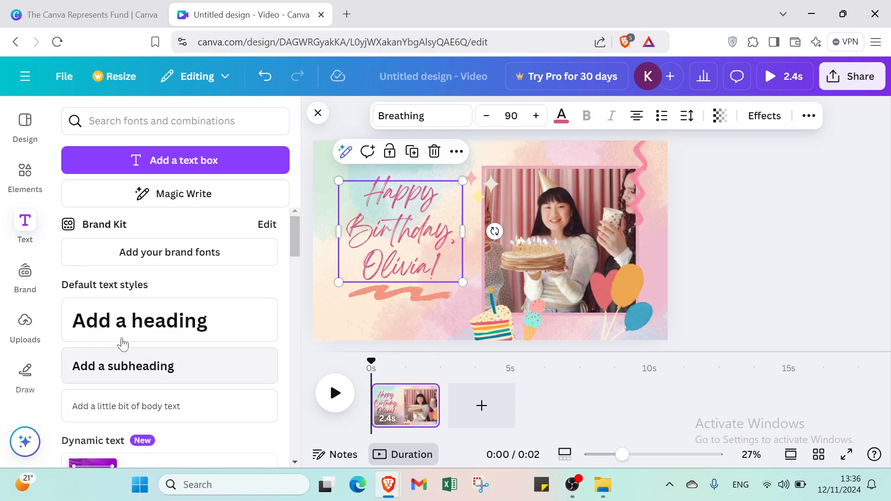
left_click(25, 323)
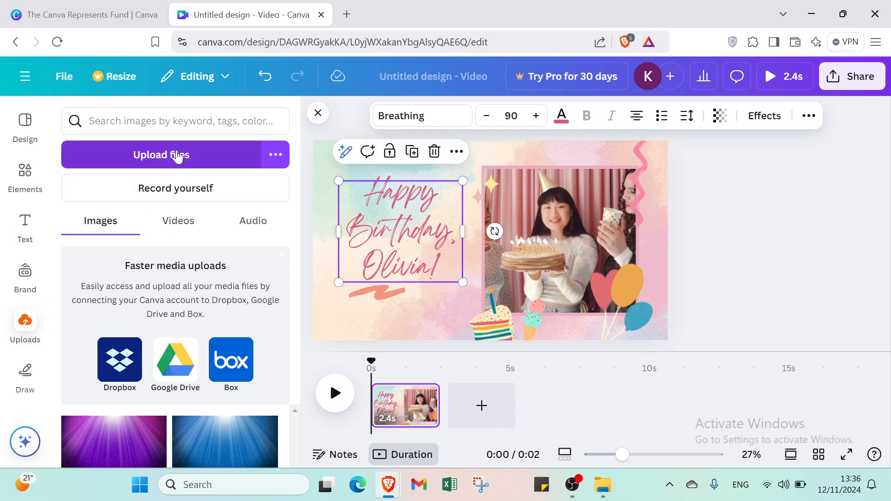
left_click(347, 15)
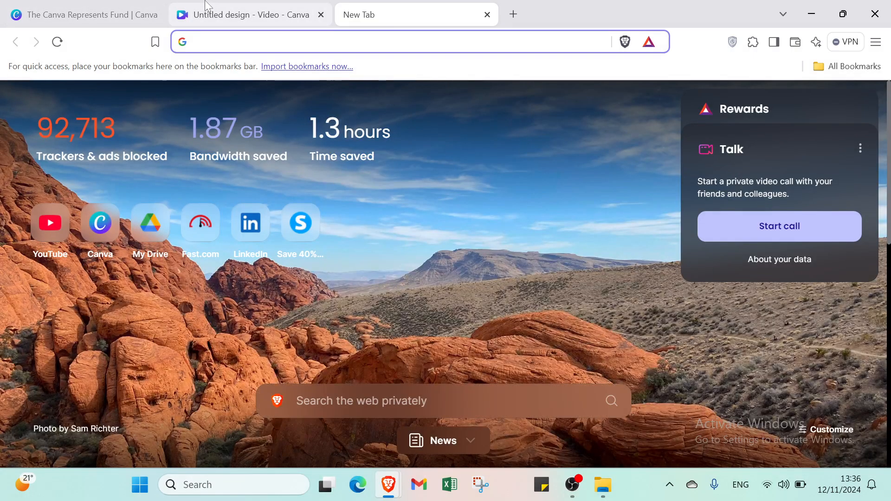
left_click(488, 15)
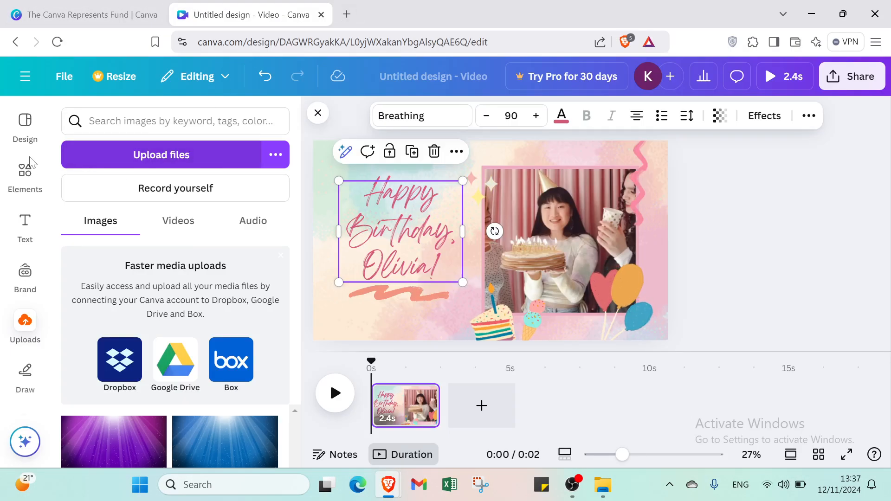
left_click(25, 142)
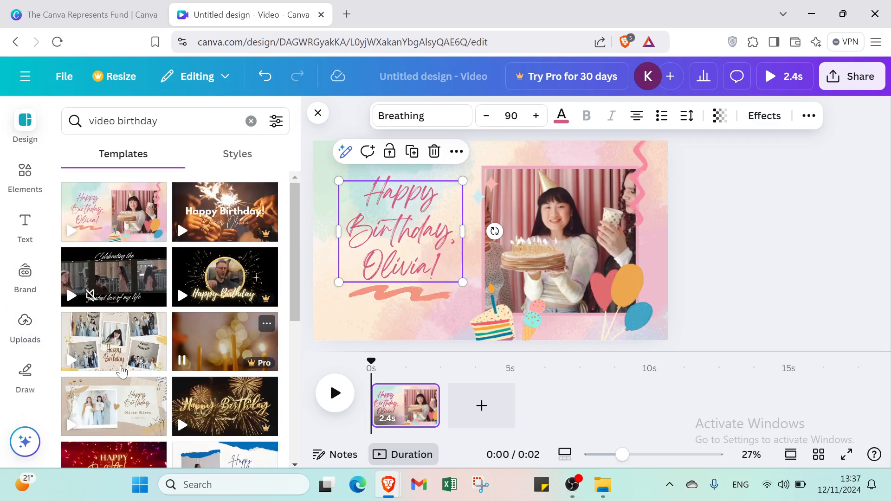
Search the elements library for "video birthday".
left_click(25, 176)
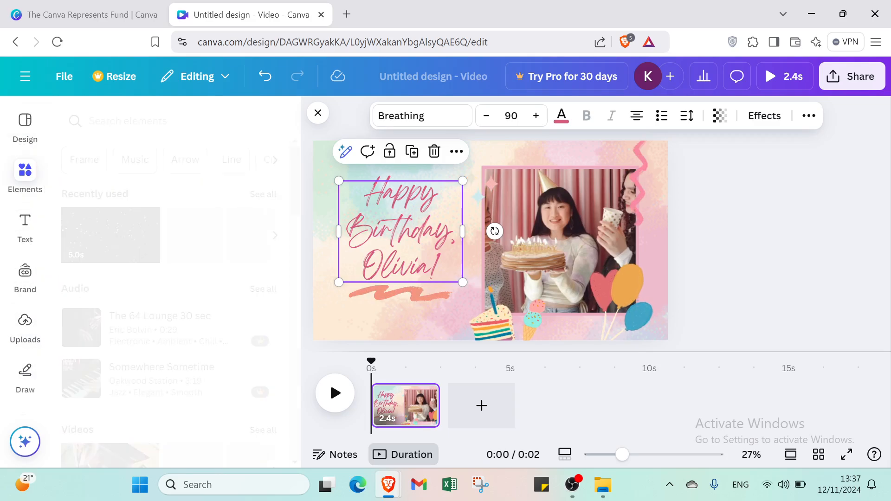
left_click(140, 121)
type("vi")
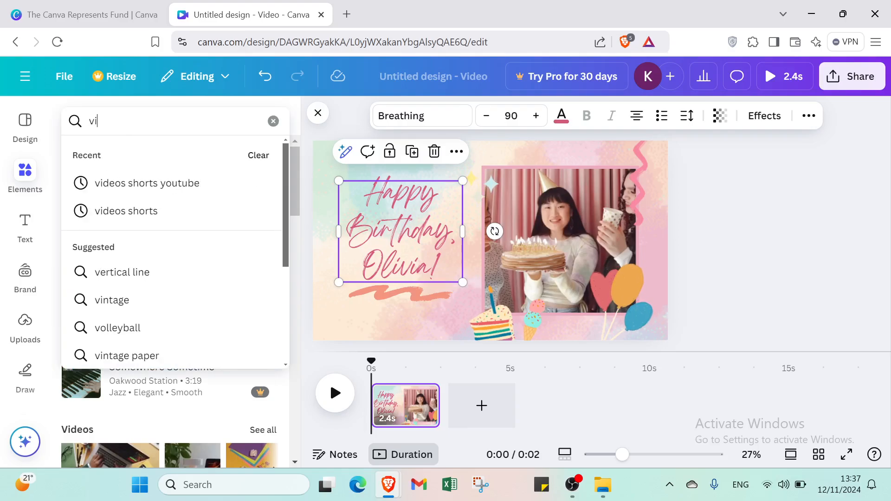
type("dr")
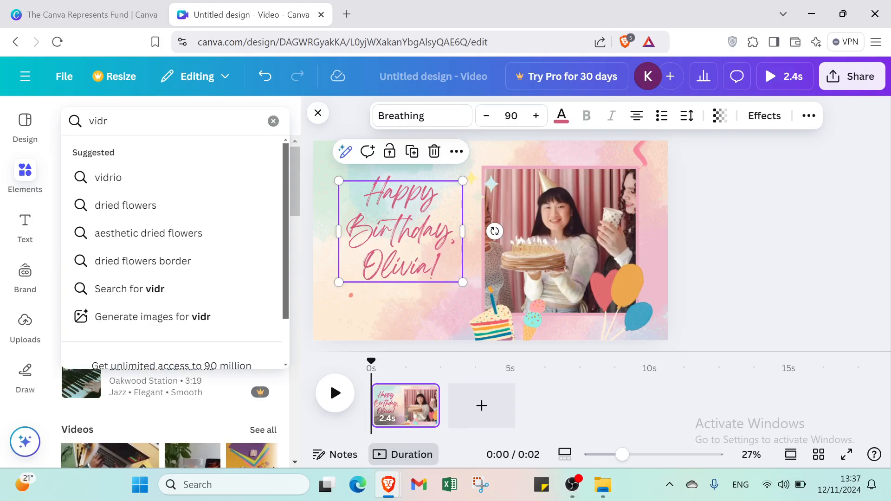
key("BackSpace")
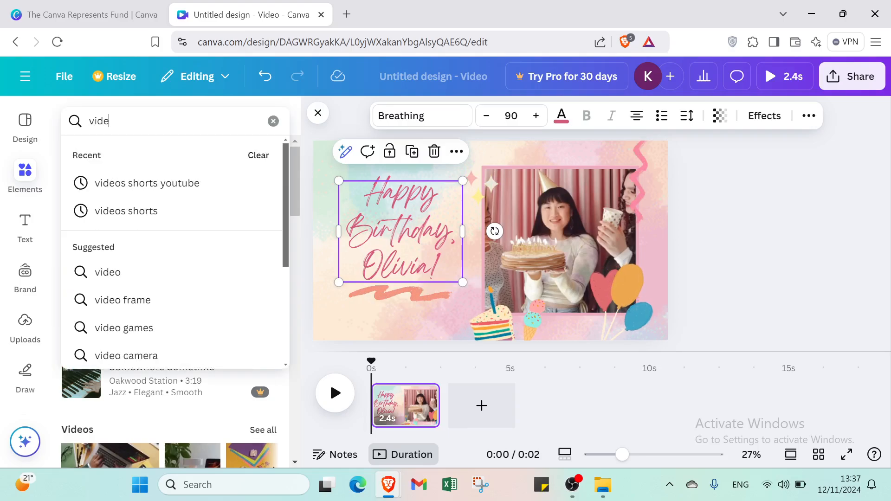
type("eo birthday")
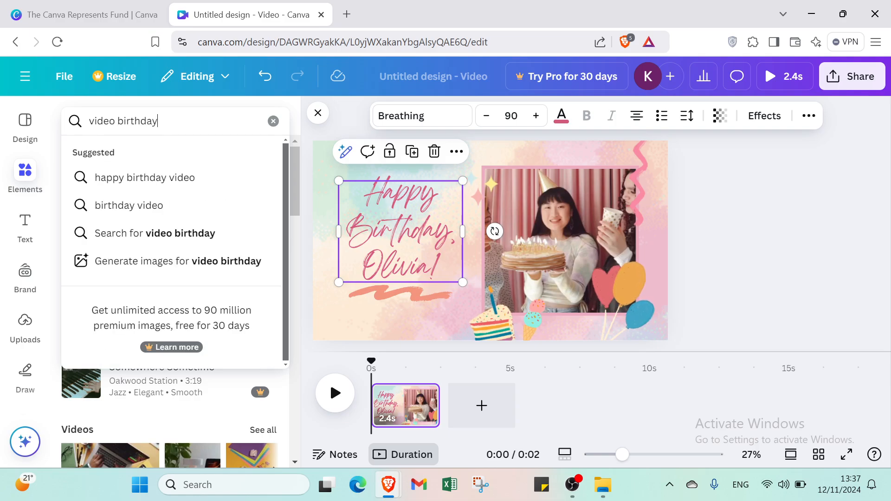
key("Return")
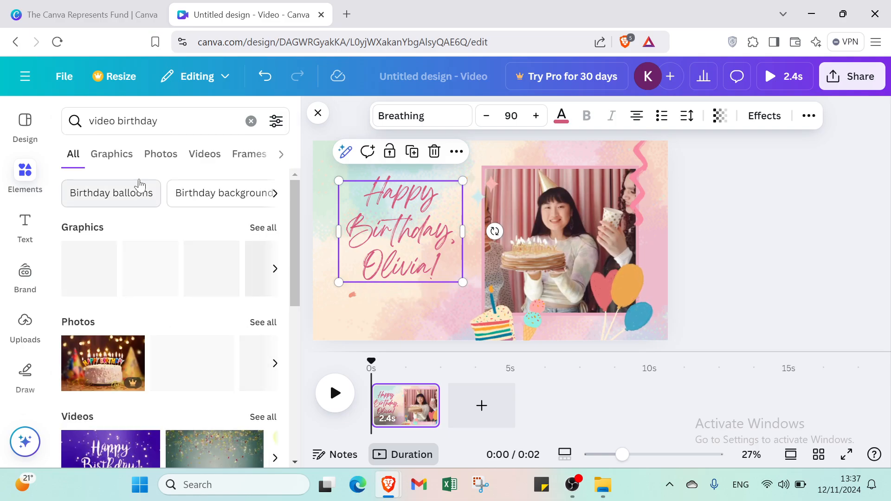
Browse the video clips among the "video birthday" element results.
left_click(204, 154)
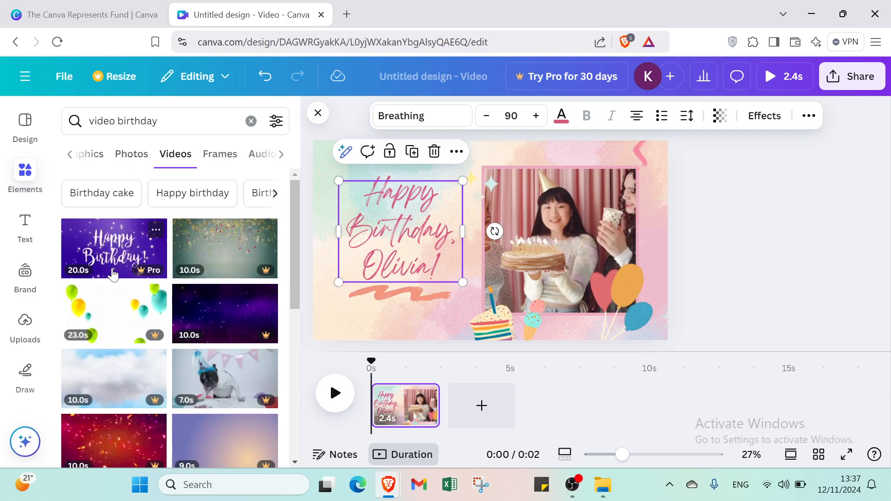
scroll(125, 333, "down", 5)
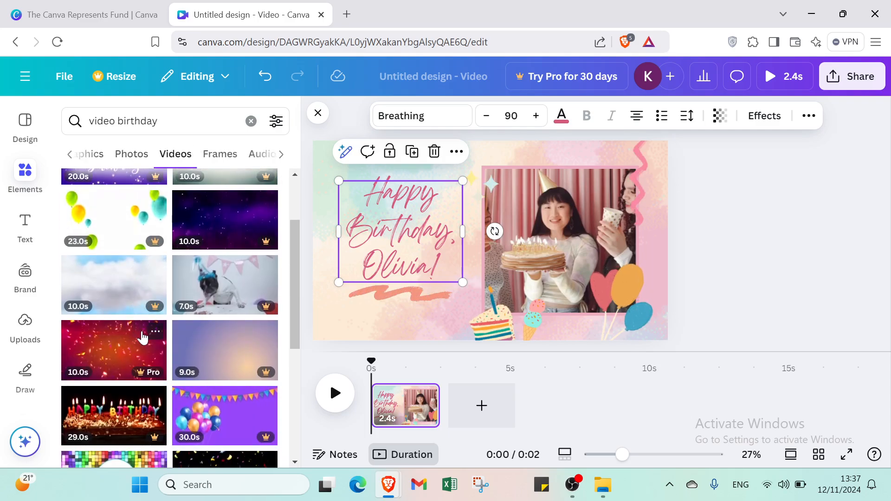
scroll(141, 335, "down", 3)
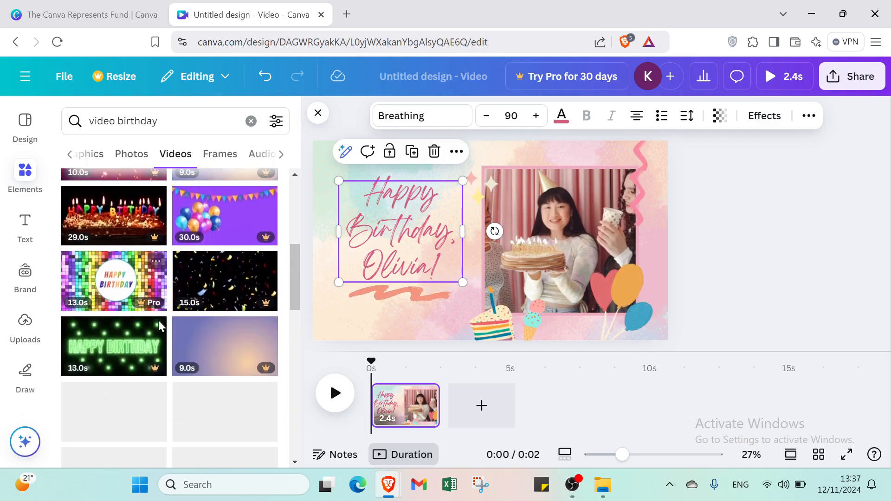
scroll(176, 333, "down", 6)
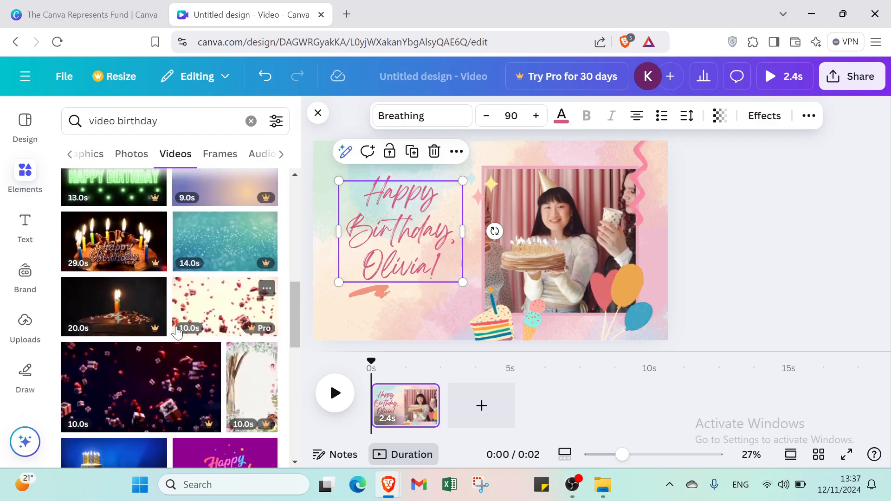
left_click(318, 113)
left_click(21, 124)
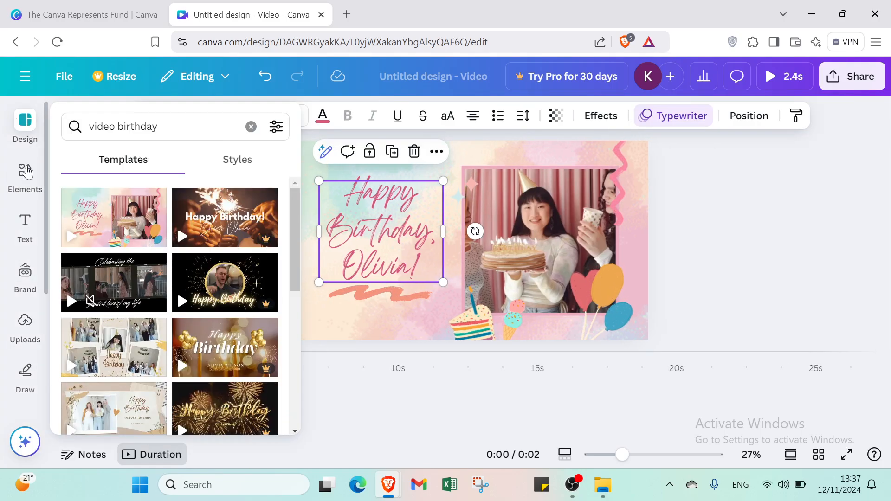
left_click(27, 187)
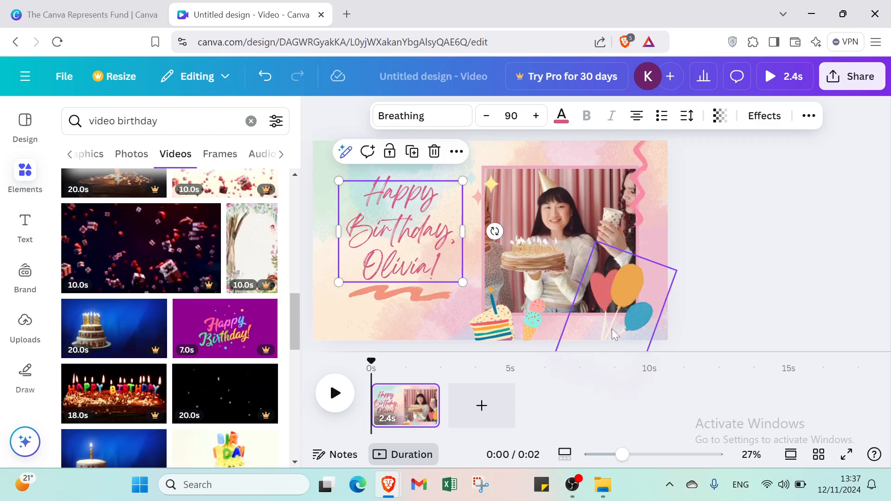
Replace the pink birthday greeting text with the gold "Happy Birthday" graphic from the element results.
left_click(96, 154)
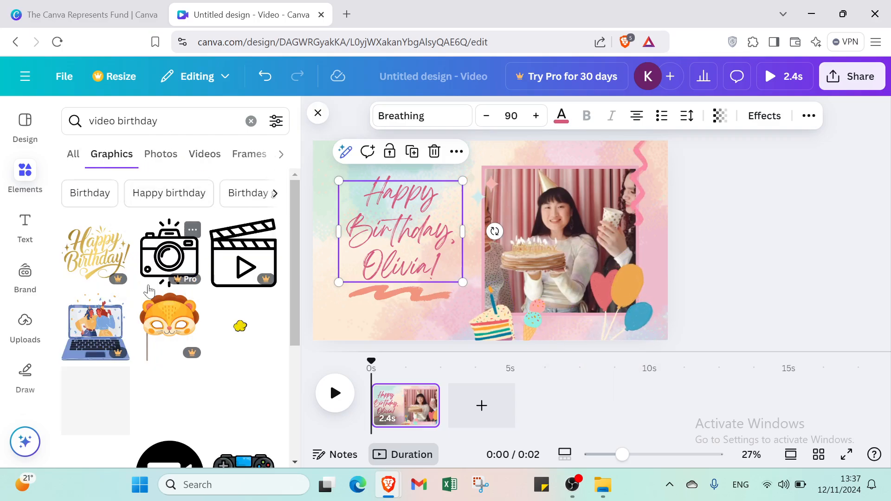
scroll(180, 319, "down", 2)
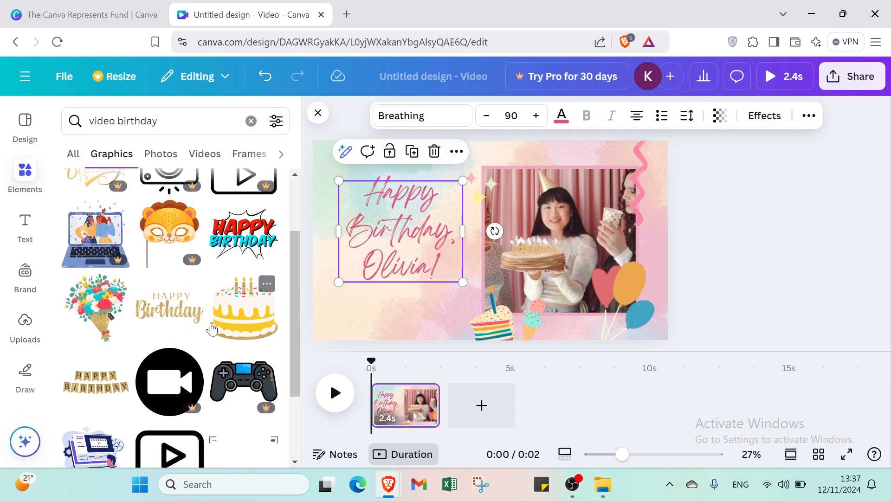
left_click(434, 160)
left_click(169, 309)
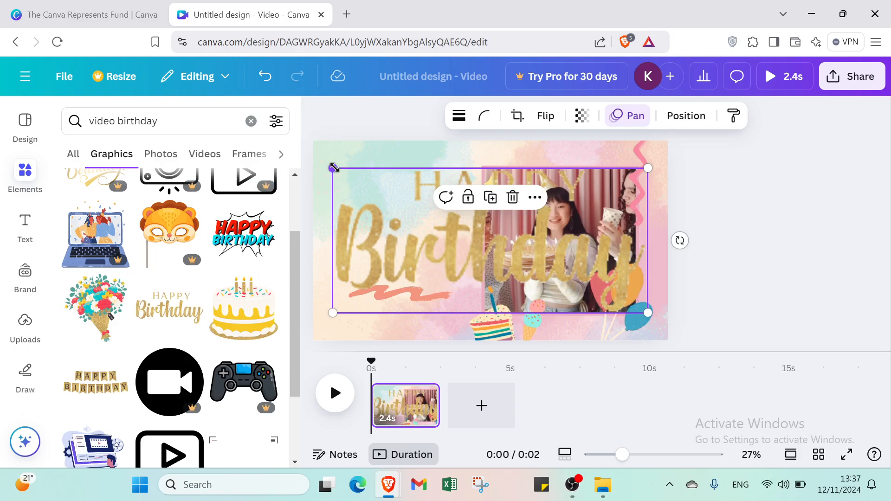
Shrink the gold "Happy Birthday" graphic and position it beside the photo, just above the orange squiggle.
left_click_drag(334, 167, 349, 215)
left_click(503, 246)
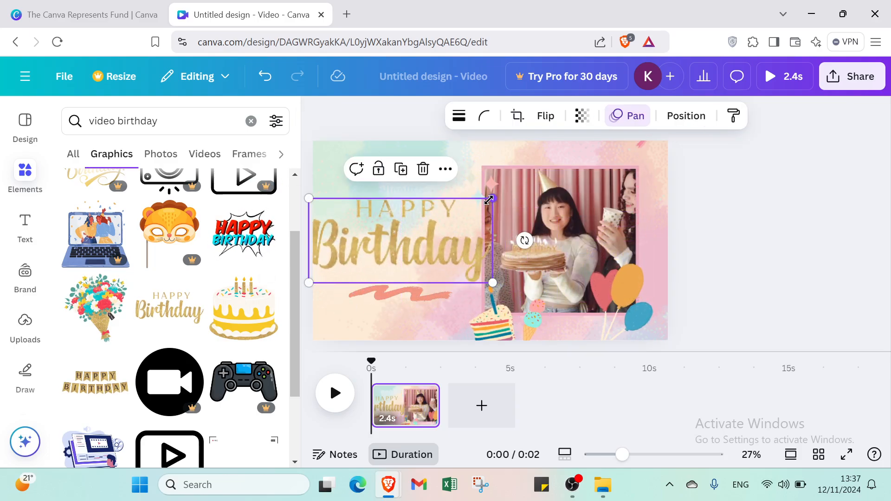
left_click_drag(489, 199, 446, 227)
left_click(436, 233)
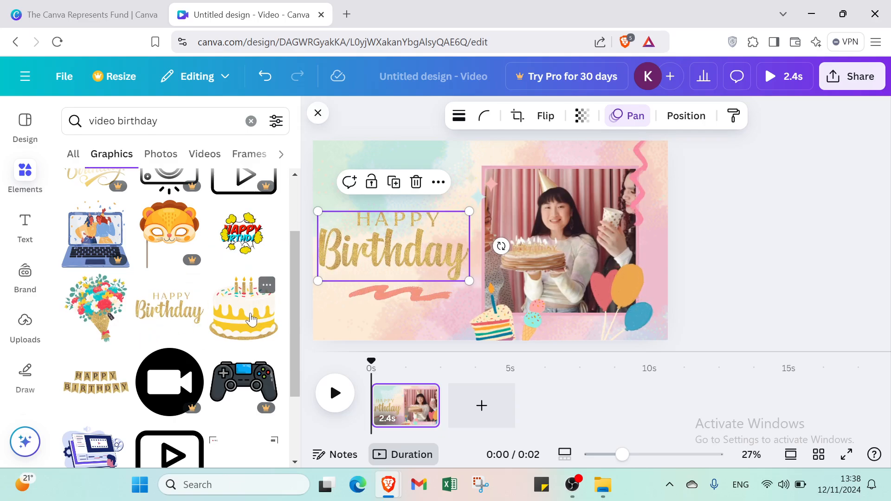
Look through more birthday graphics and the "video birthday" templates.
scroll(251, 339, "down", 4)
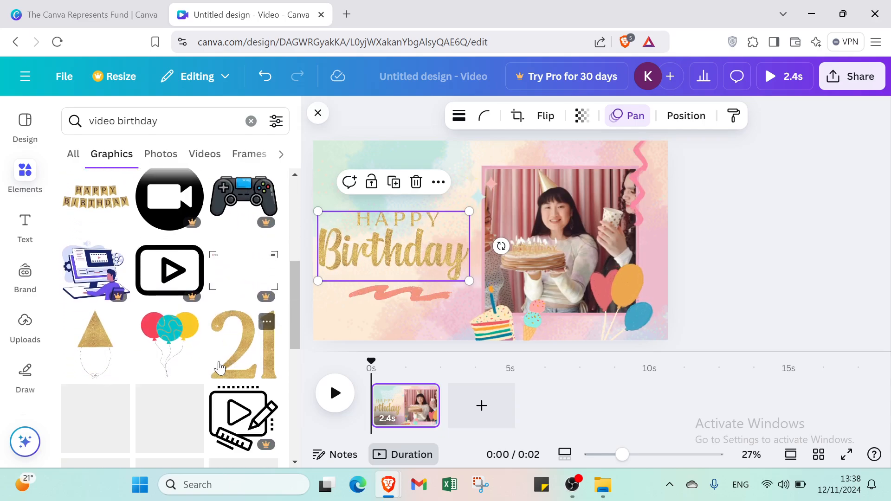
scroll(215, 364, "up", 6)
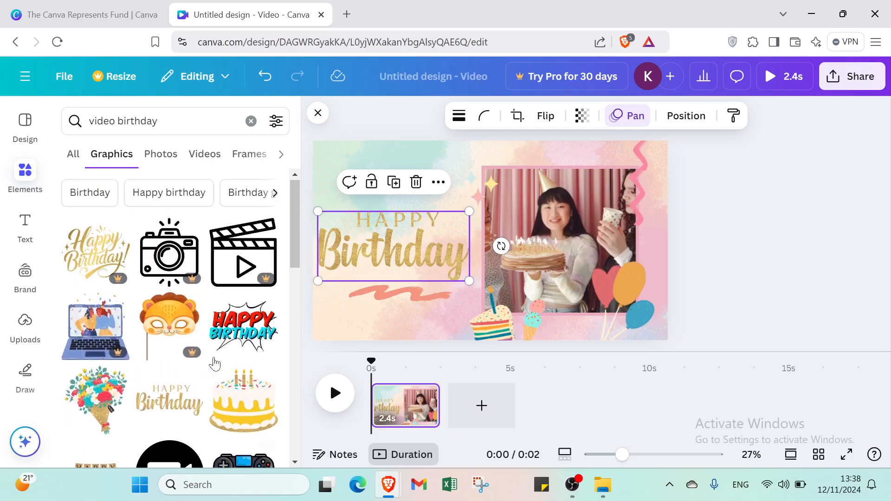
left_click(25, 122)
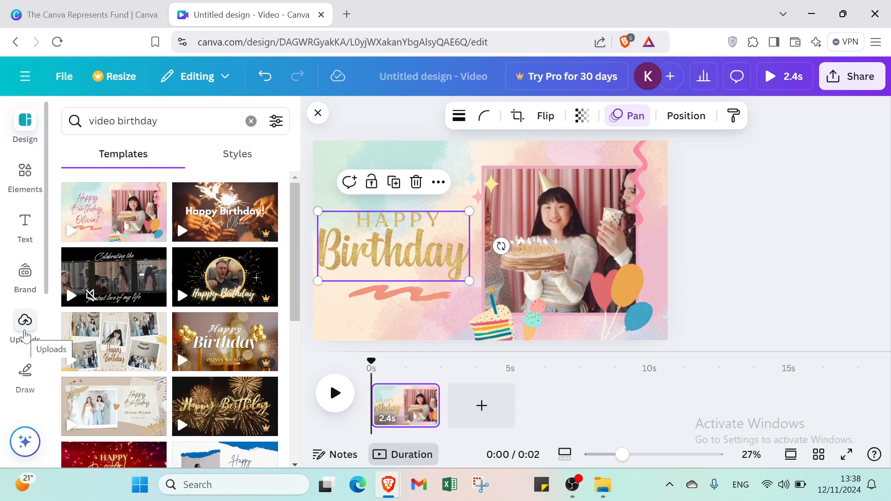
key("Down")
key("Down")
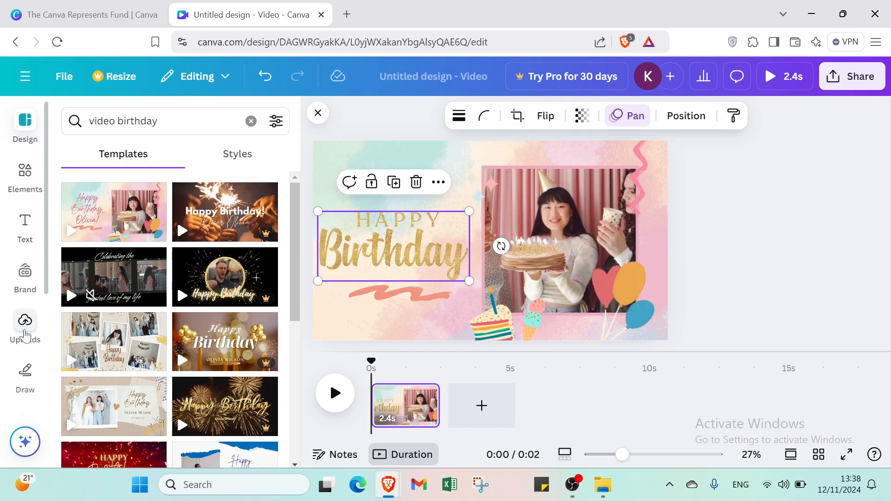
Open the self-recording studio from the uploads, blocking camera access and allowing microphone access.
left_click(25, 335)
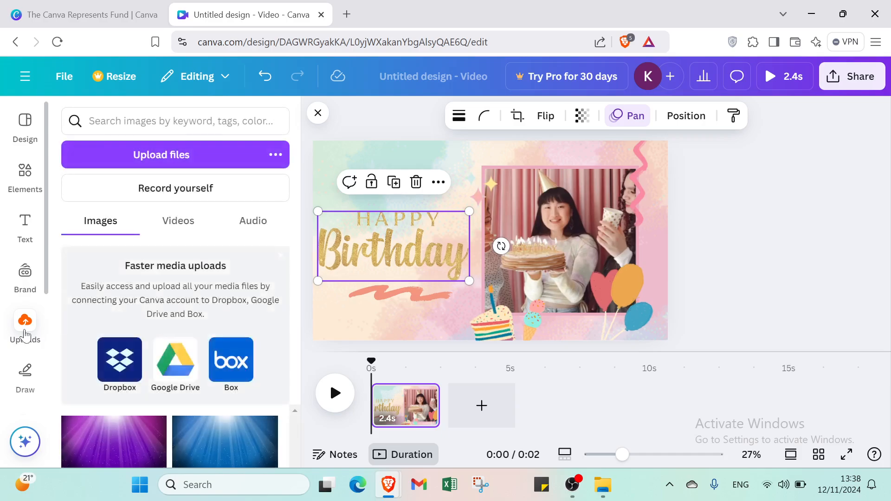
left_click(177, 199)
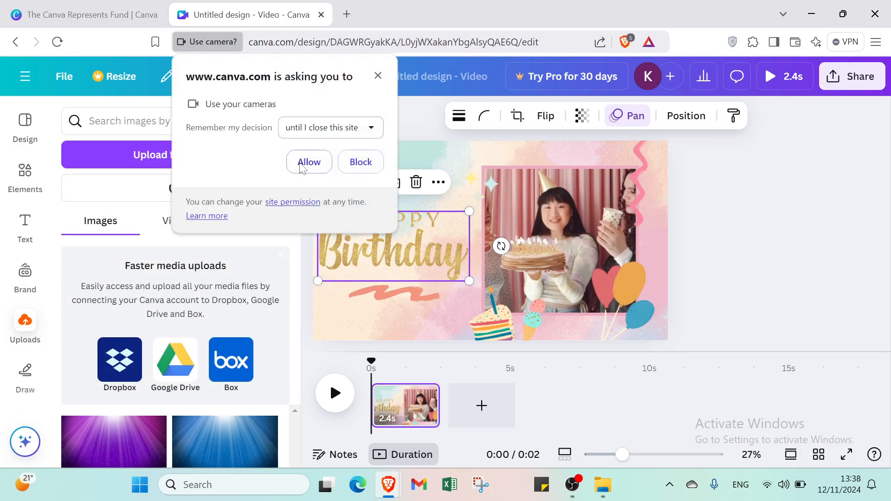
left_click(361, 165)
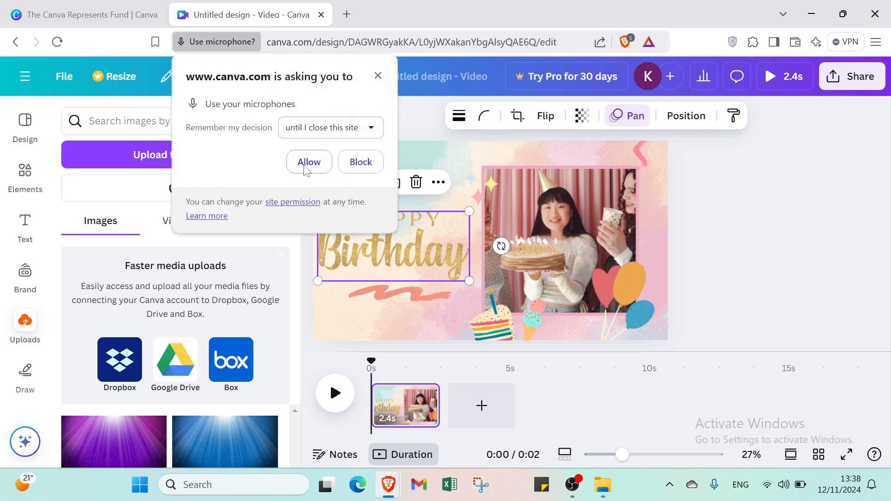
left_click(304, 167)
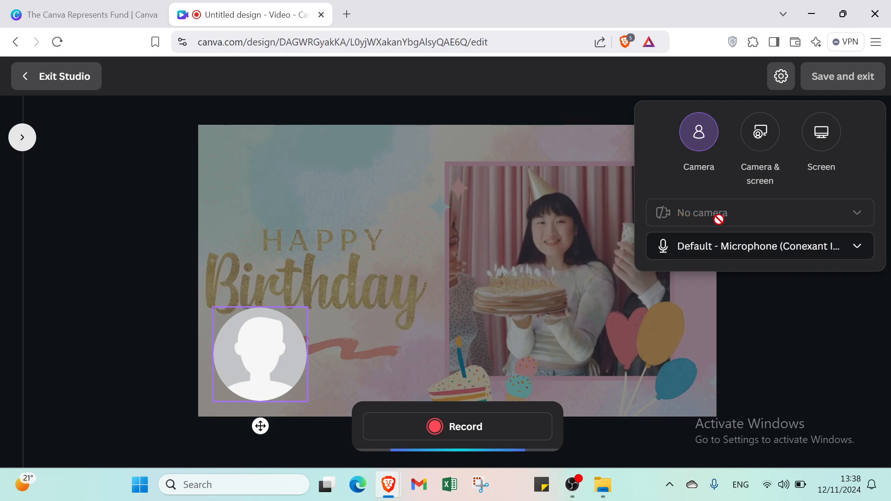
Record a clip of about 13 seconds with the default microphone and save it into the design.
left_click(734, 251)
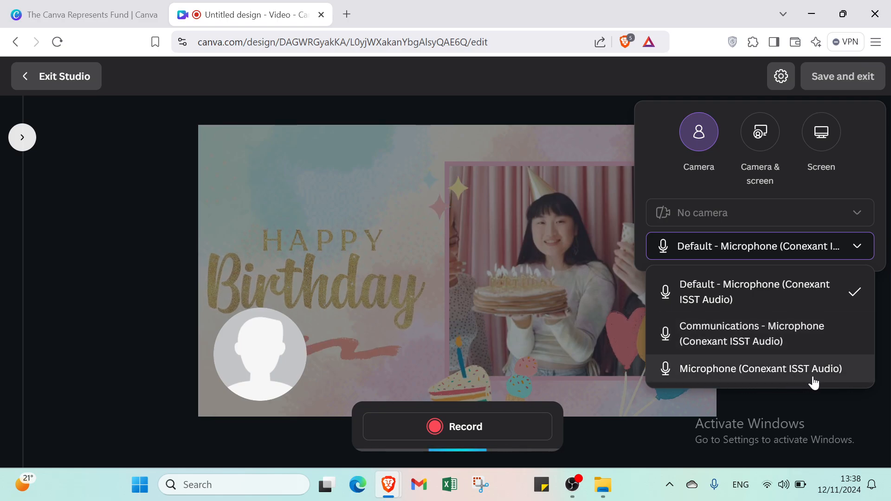
left_click(487, 388)
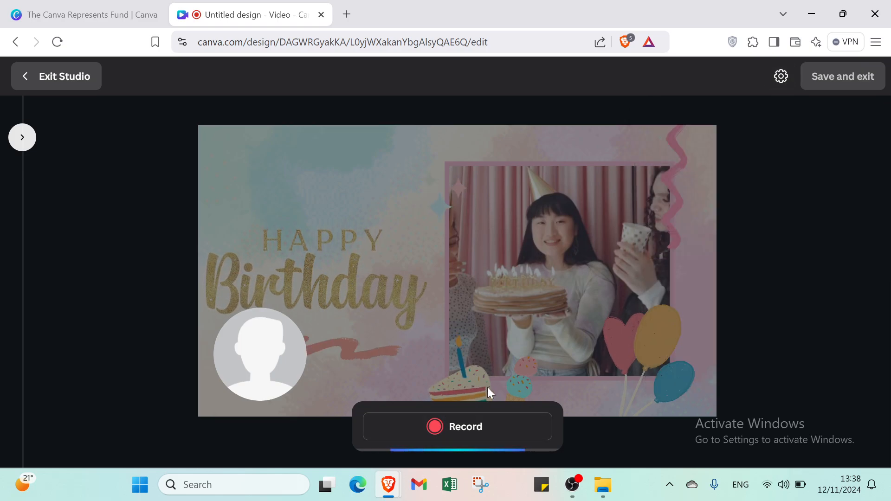
left_click(449, 433)
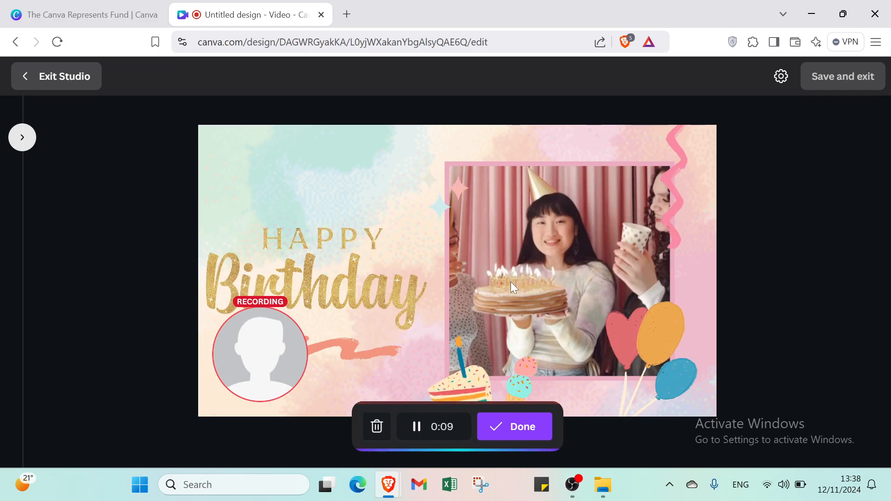
left_click(515, 428)
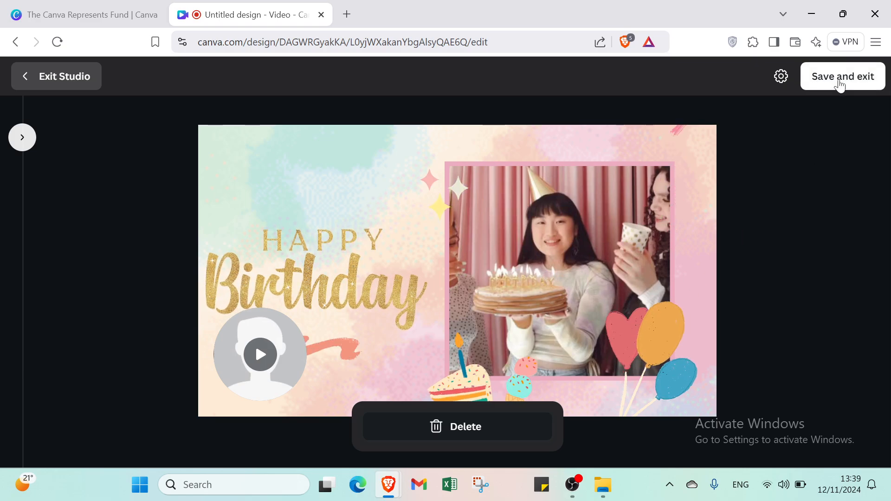
left_click(840, 85)
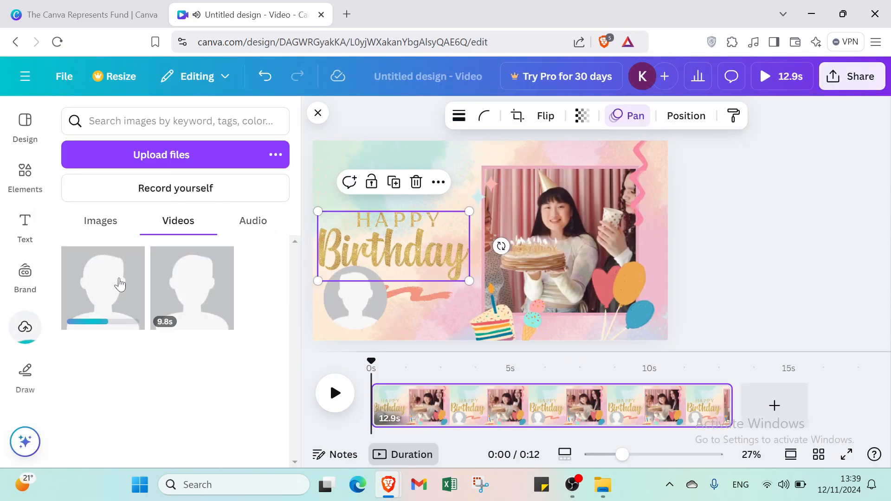
Try adding the 9.8-second uploaded recording to the page and remove it.
left_click(184, 306)
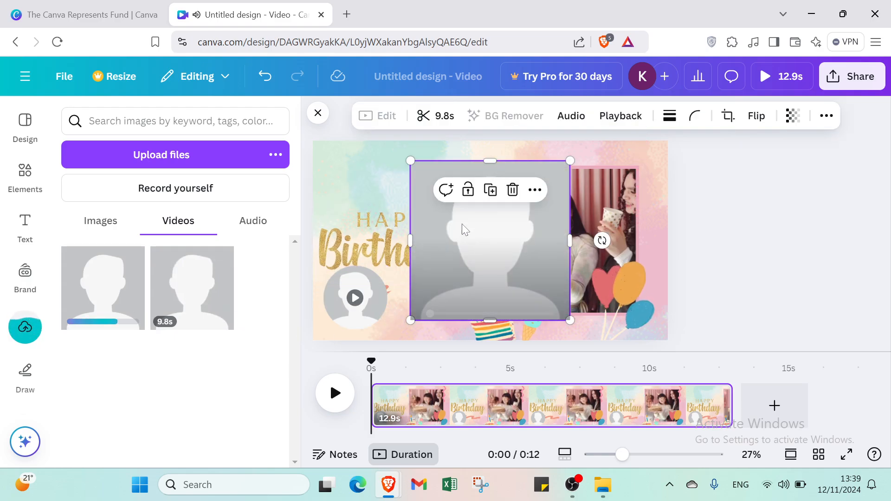
left_click(511, 189)
Shrink the circular recording clip to a tiny circle and place it in the page's upper-left corner.
left_click(359, 307)
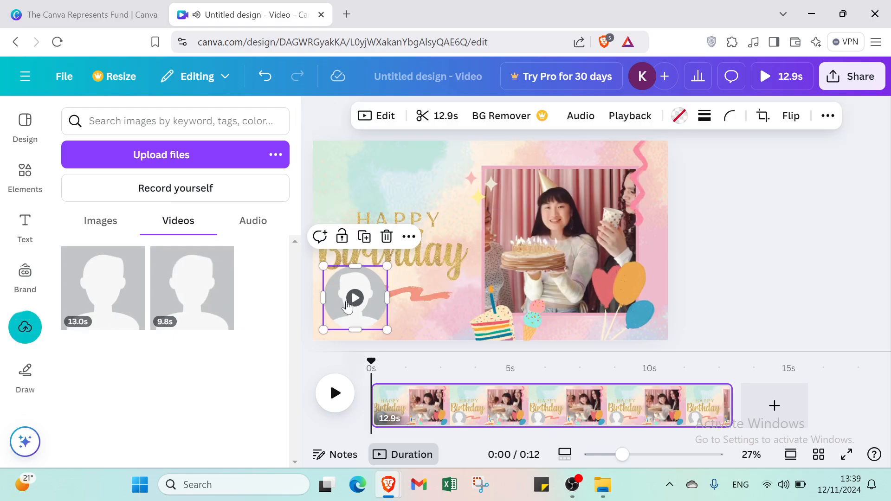
mouse_move(322, 267)
left_mouse_down()
mouse_move(380, 323)
mouse_move(326, 154)
left_mouse_up()
left_click(407, 327)
left_click(388, 166)
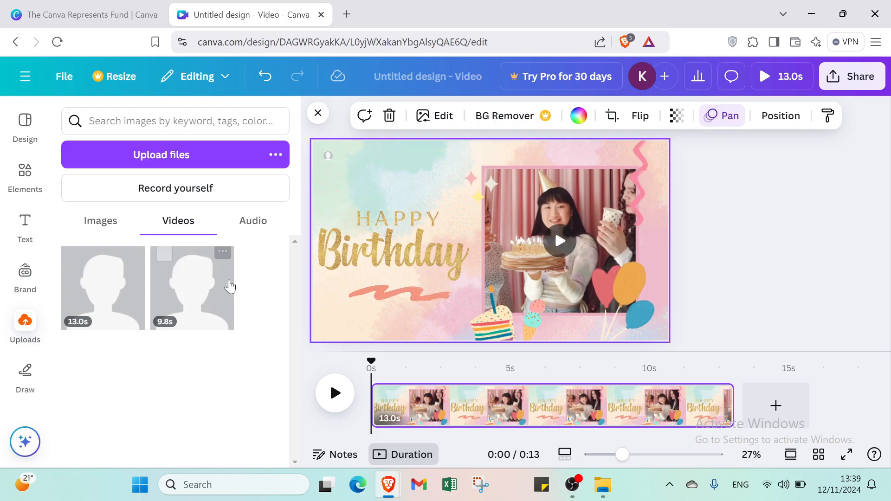
Check the uploaded images and play a full preview of the birthday video.
left_click(104, 220)
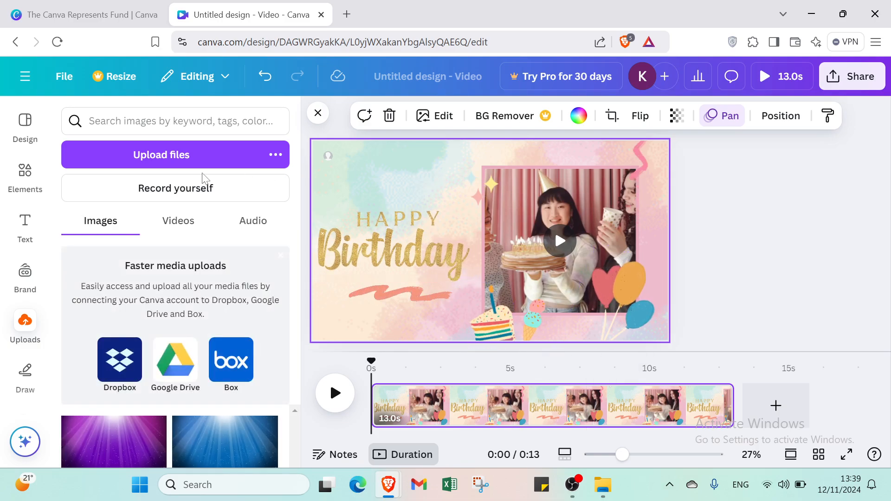
left_click(759, 78)
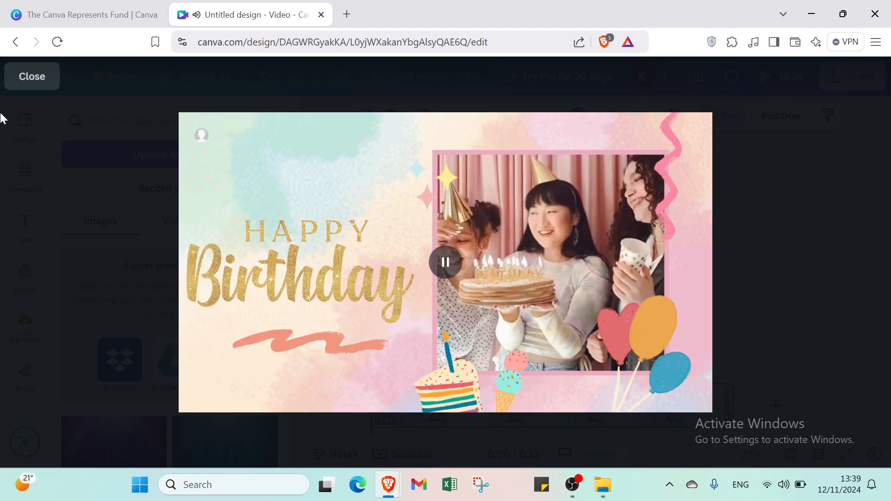
Close the preview and delete the tiny circular recording together with its frame from the page.
left_click(32, 77)
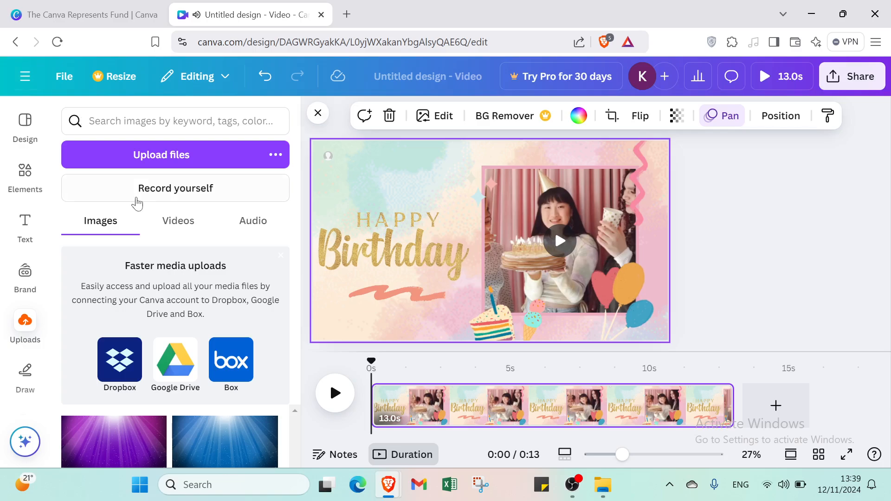
left_click(329, 156)
left_click(387, 190)
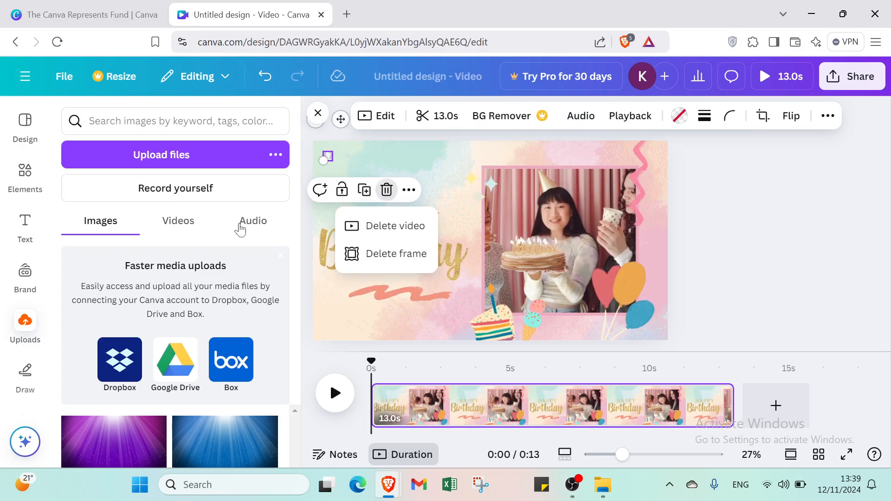
left_click(396, 254)
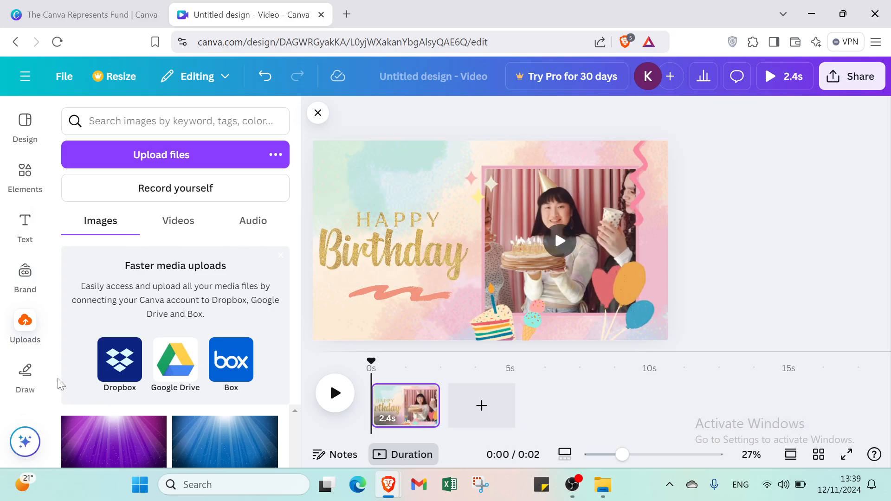
Browse the apps from Canva and open the Audio library.
scroll(25, 371, "down", 4)
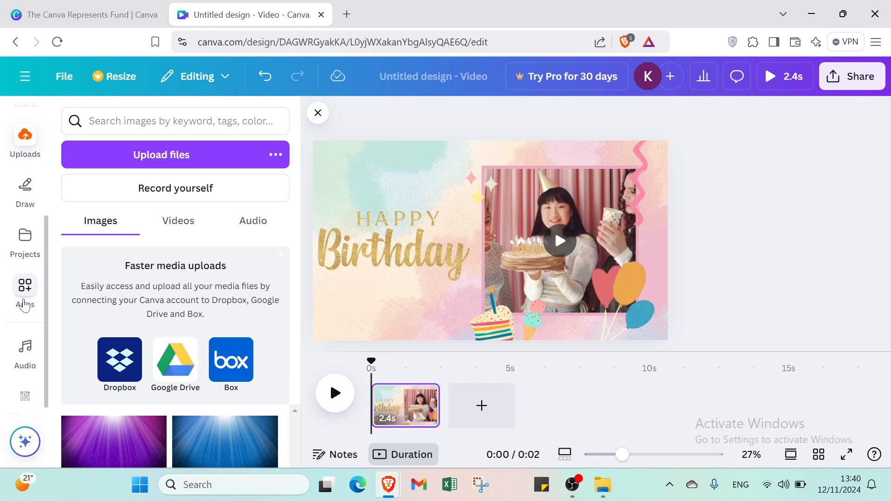
left_click(25, 307)
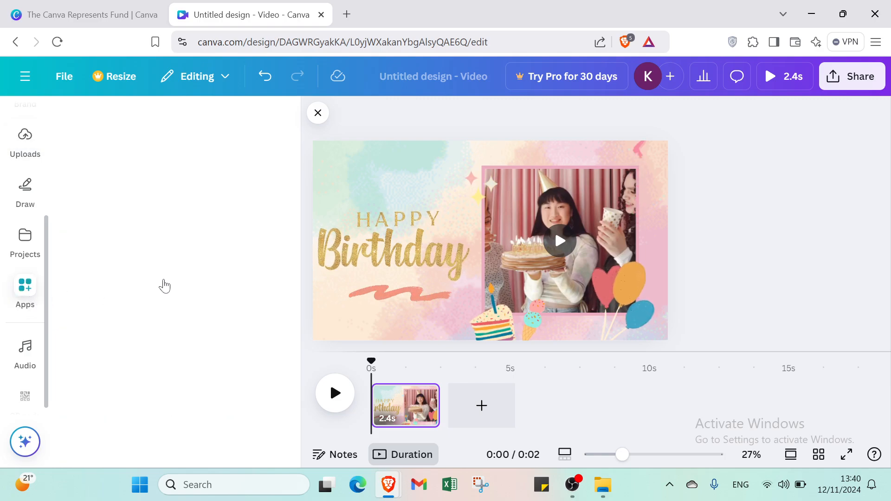
scroll(165, 286, "down", 5)
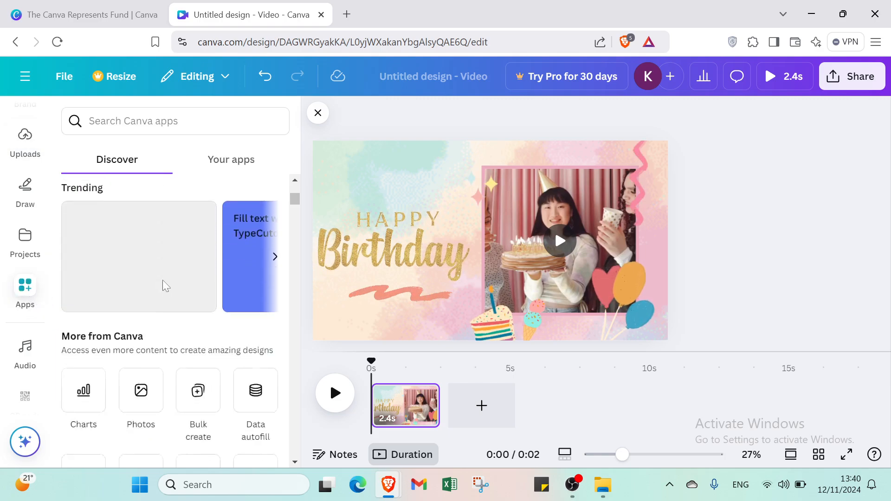
scroll(166, 287, "down", 5)
scroll(163, 285, "up", 2)
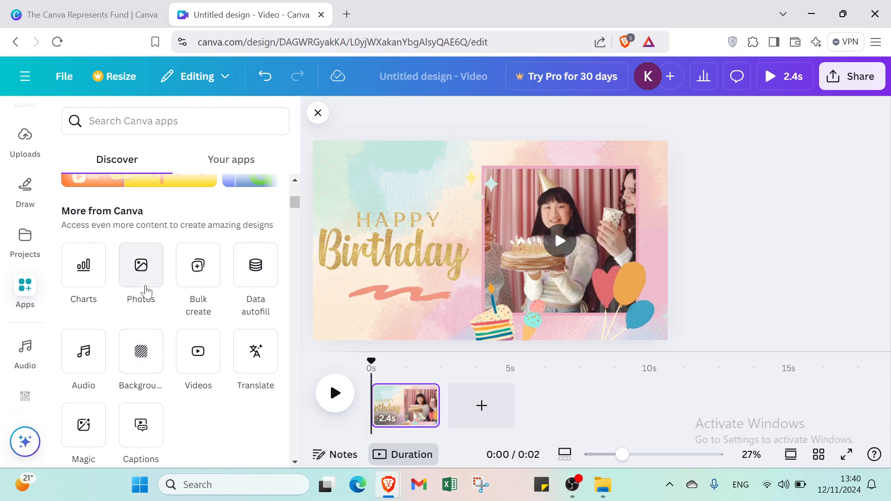
scroll(135, 301, "down", 1)
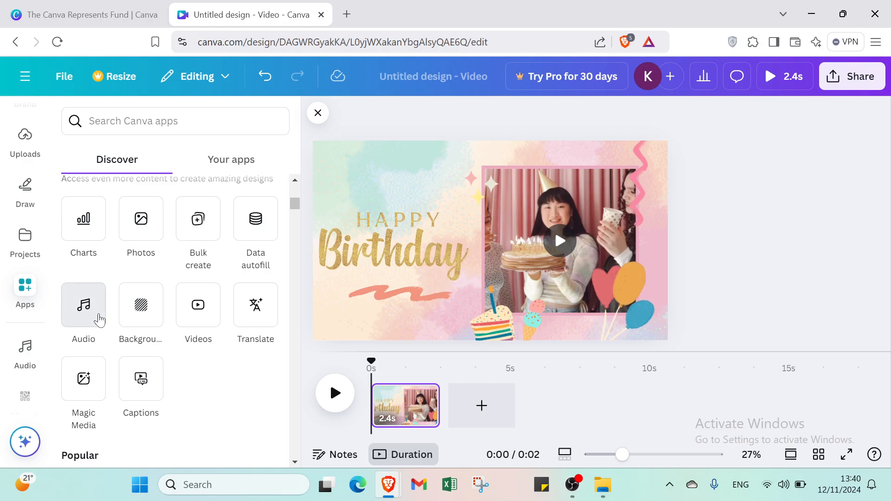
left_click(99, 320)
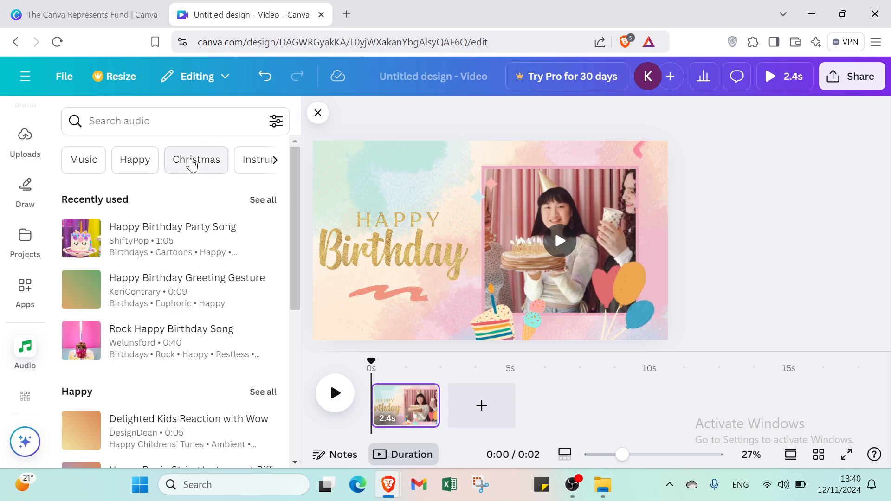
Filter the audio library by the Happy birthday category and add the ukulele version of Happy Birthday Song to the video.
left_click(275, 161)
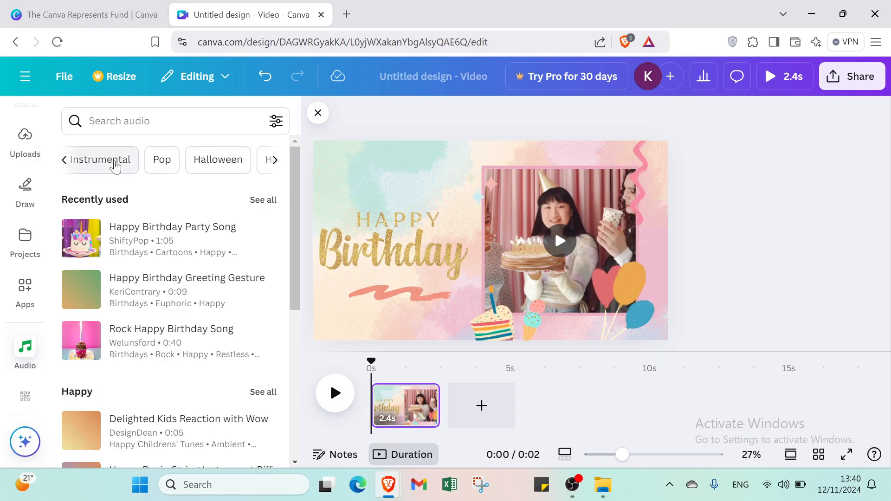
left_click(275, 161)
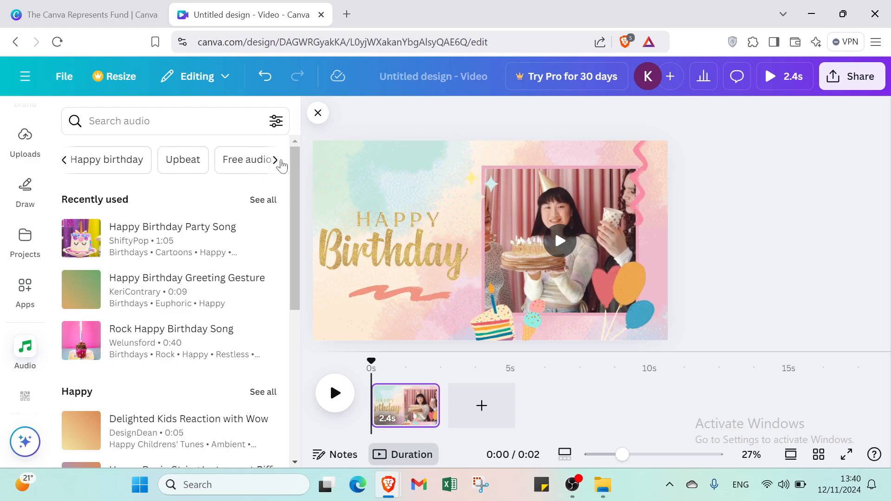
left_click(275, 160)
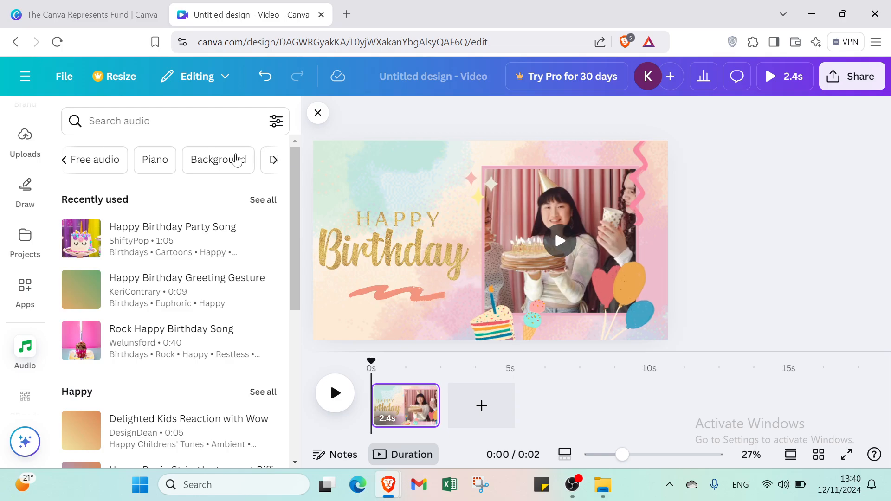
left_click(64, 161)
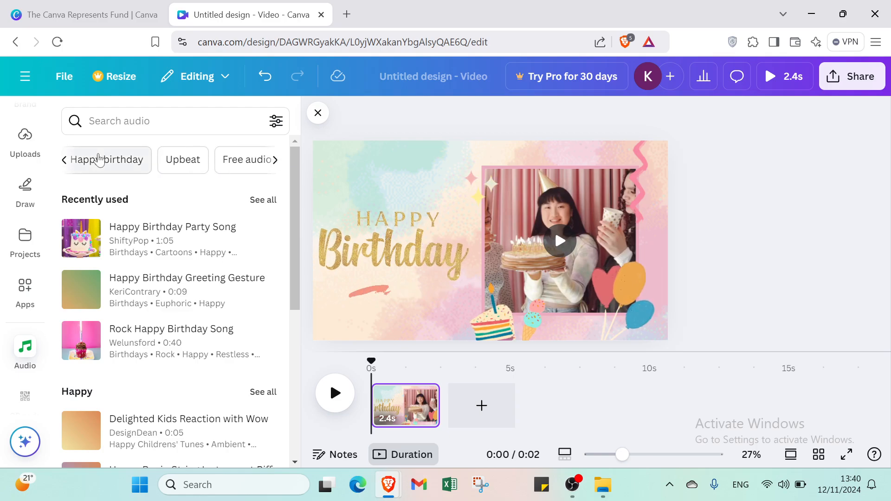
left_click(99, 160)
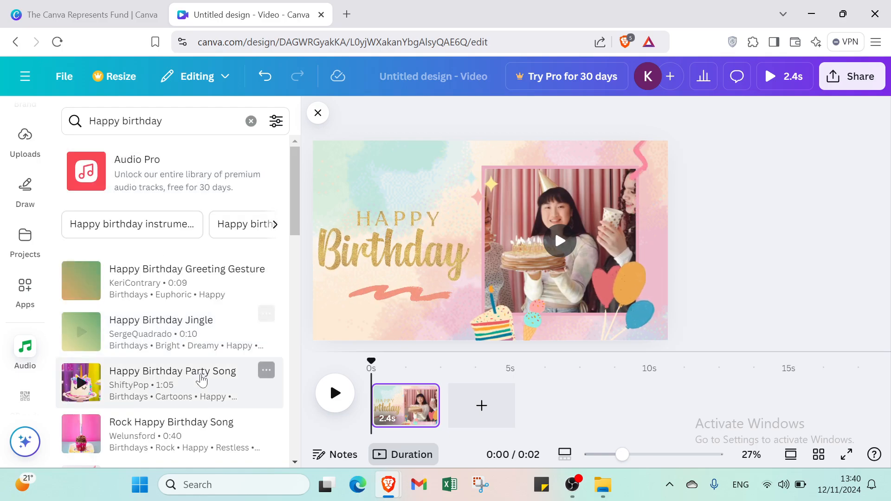
scroll(140, 344, "down", 4)
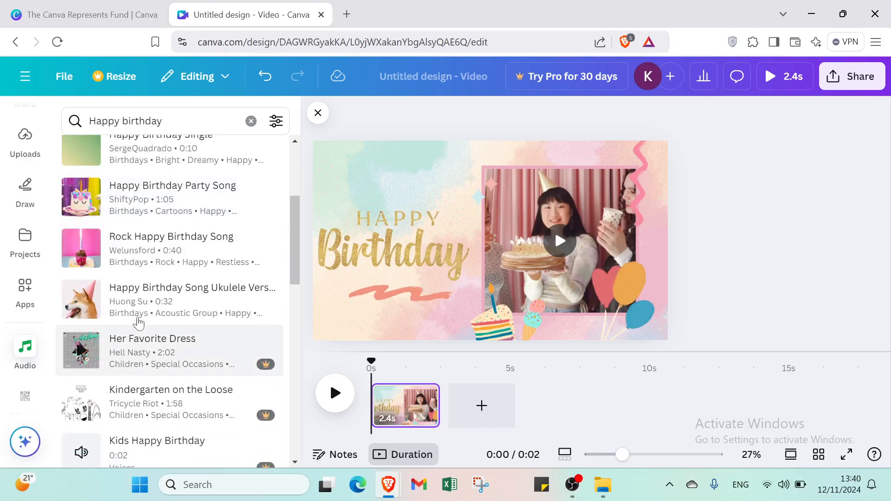
left_click(139, 320)
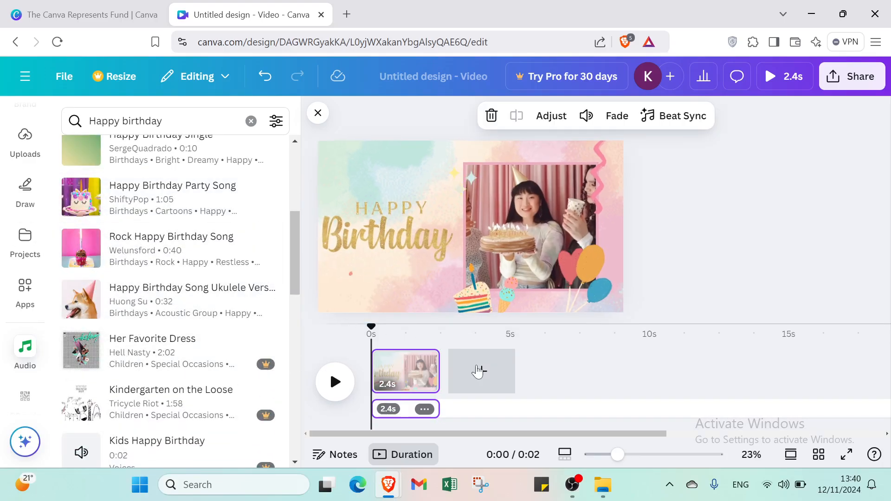
Play a preview of the birthday video with the added music and return to the editor.
left_click(604, 188)
left_click(766, 160)
left_click(771, 76)
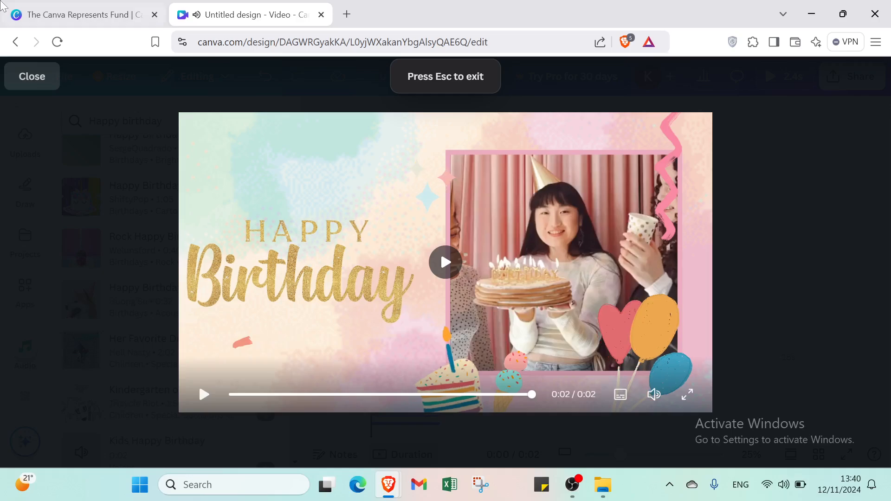
left_click(30, 76)
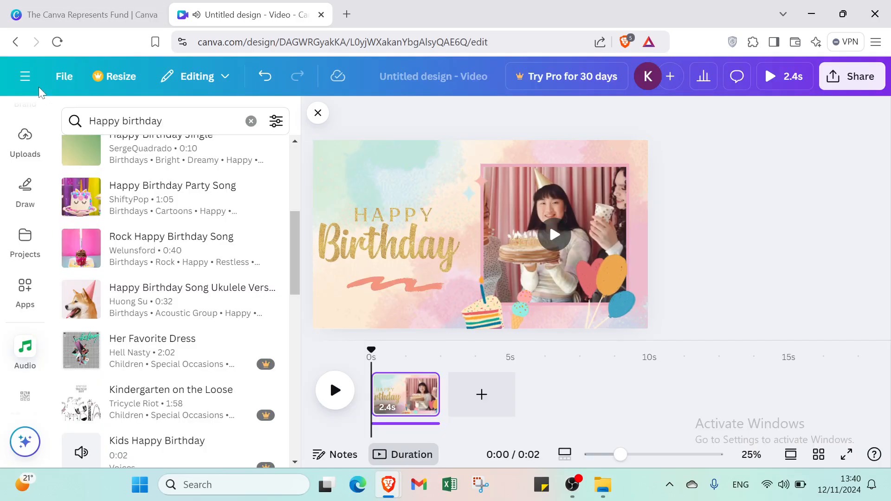
Check the access options for the design's collaboration link in the sharing settings.
left_click(25, 76)
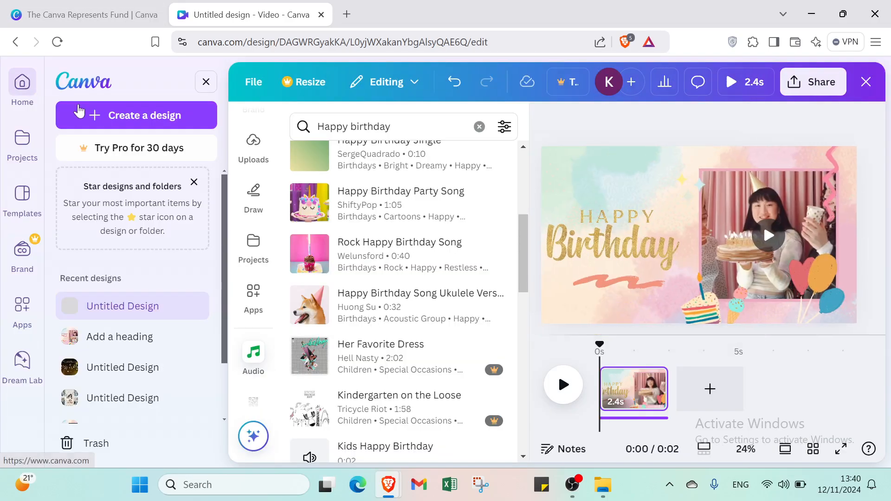
left_click(802, 84)
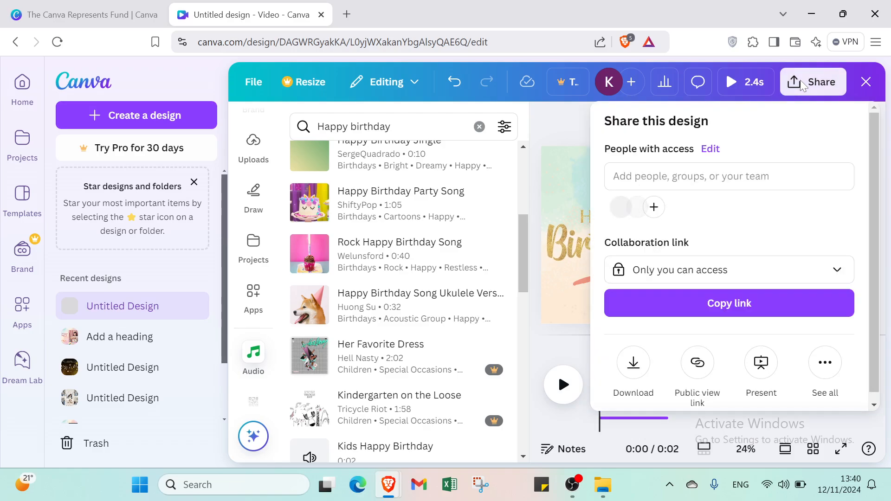
left_click(715, 272)
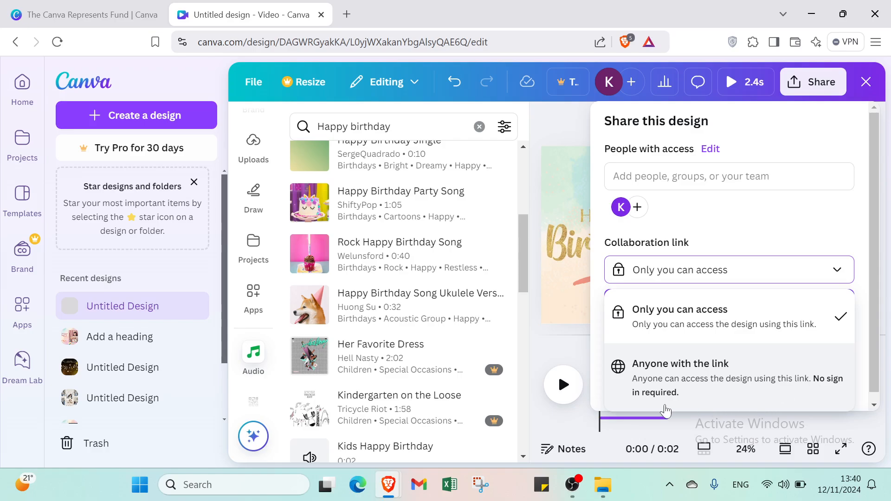
left_click(811, 83)
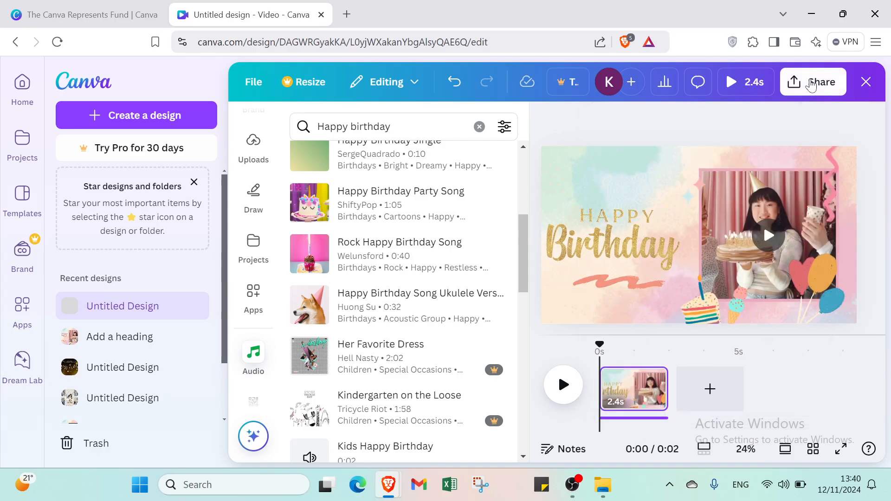
Present the birthday video in full screen from the sharing options and exit the presentation.
left_click(811, 83)
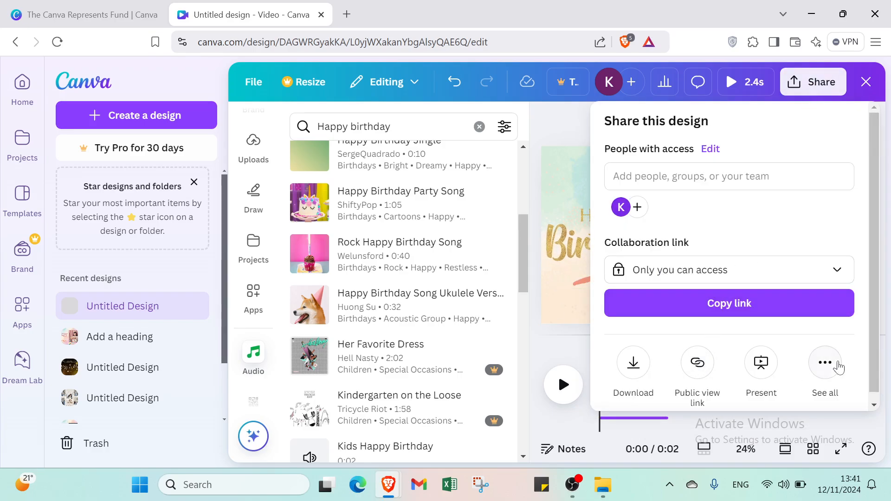
left_click(761, 367)
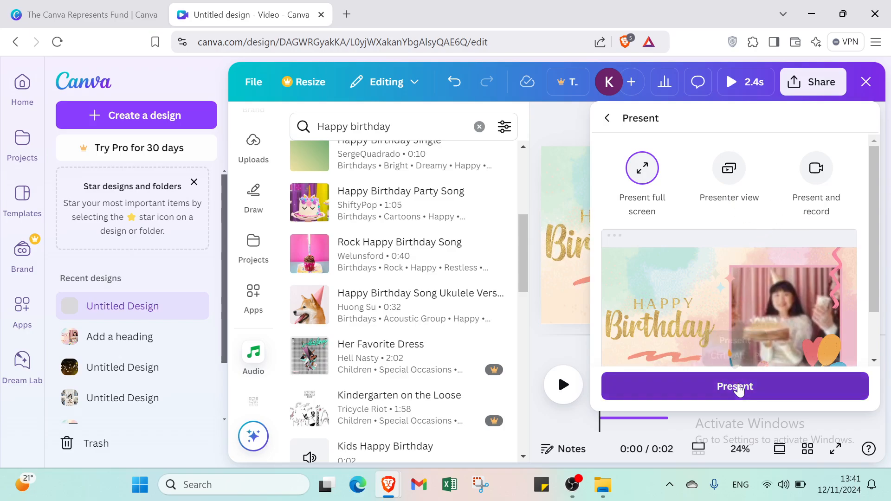
left_click(739, 389)
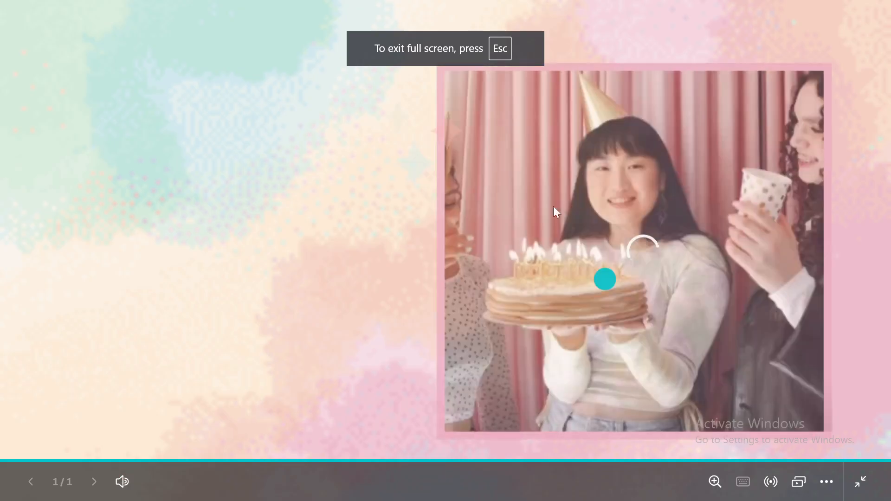
left_click(861, 484)
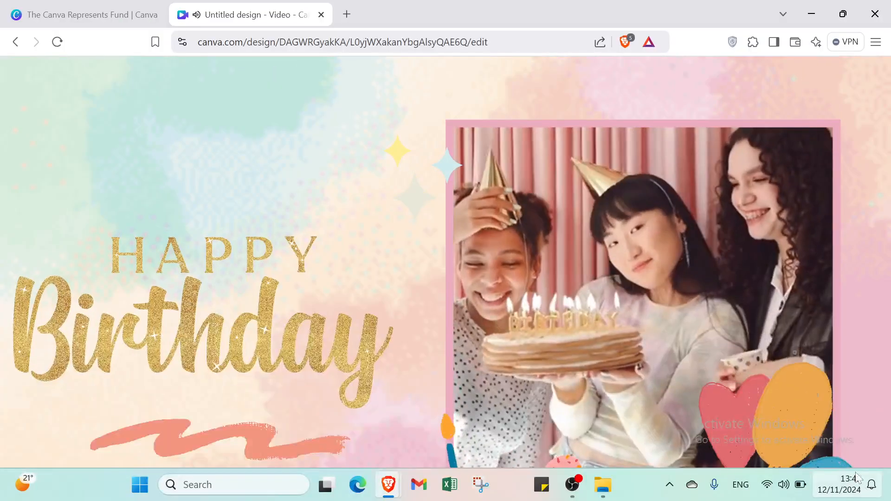
key("Escape")
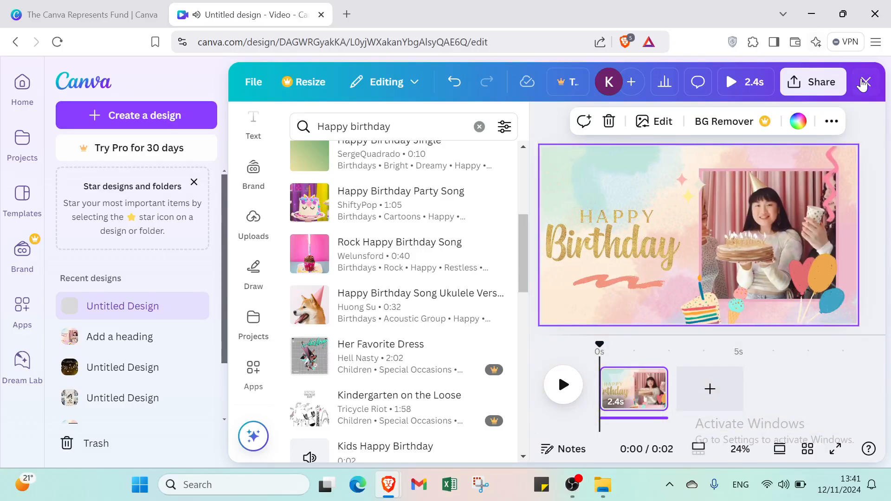
Leave the design and return to the Canva home page.
left_click(865, 83)
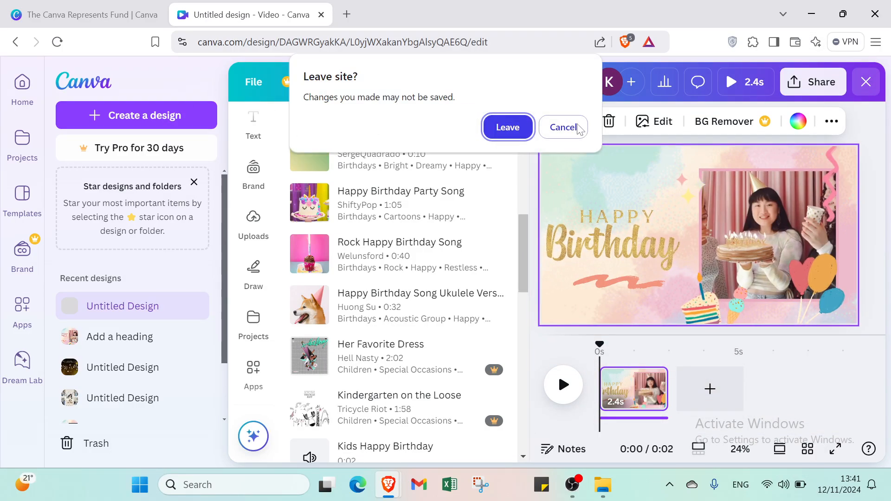
left_click(579, 129)
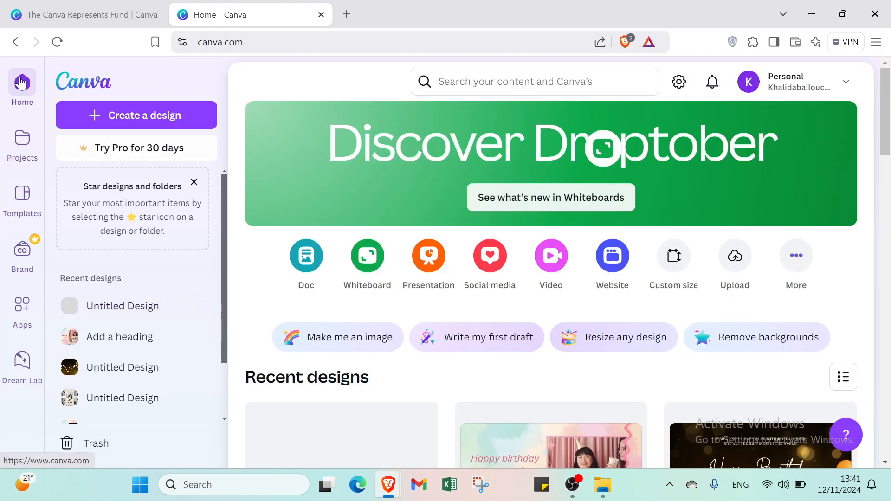
Switch to the open page about The Canva Represents Fund.
left_click(66, 18)
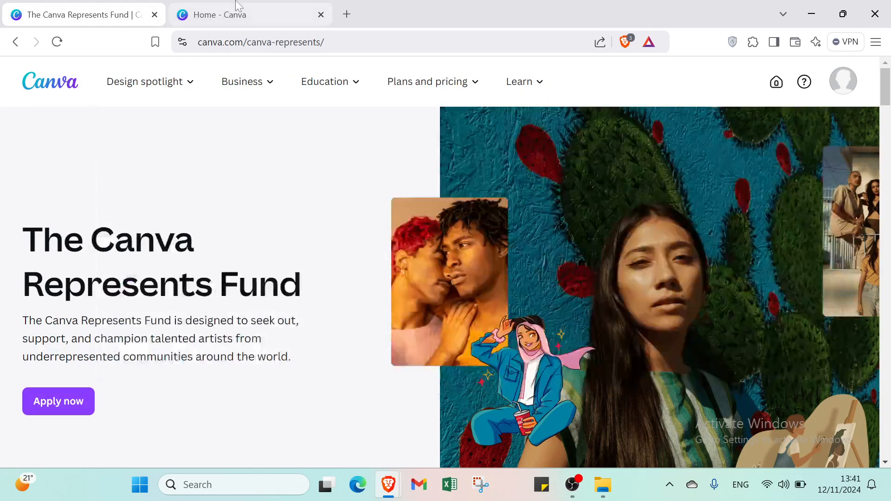
left_click(218, 15)
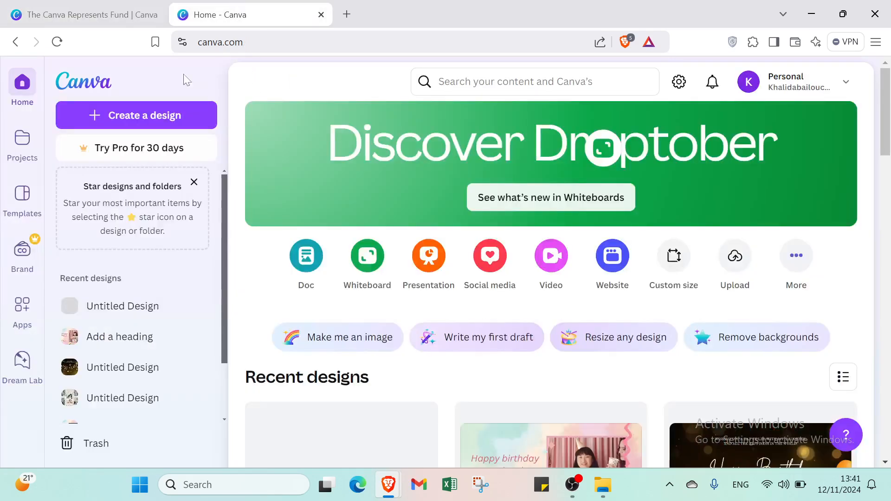
left_click(46, 8)
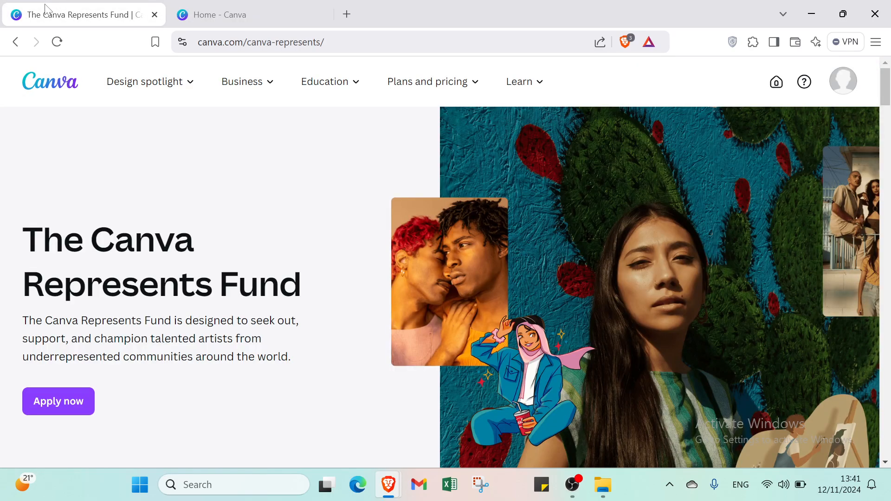